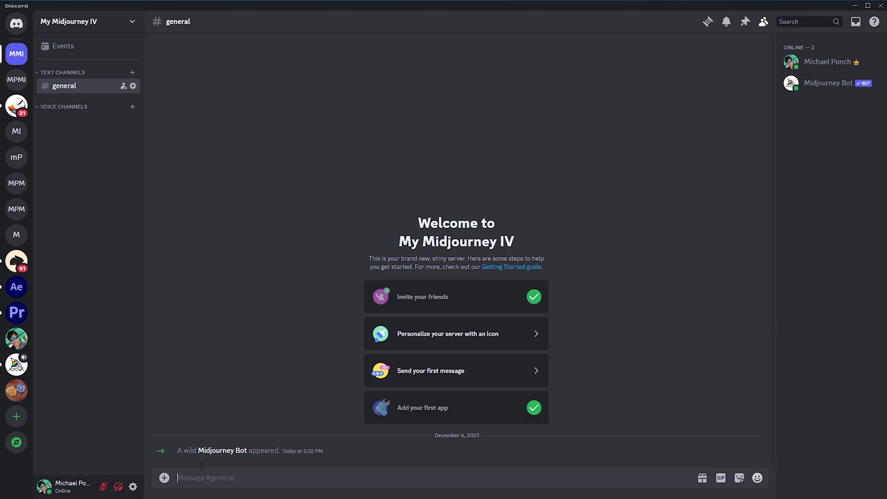
Step: Start an /imagine command in the My Midjourney IV #general channel
text(/imagine)
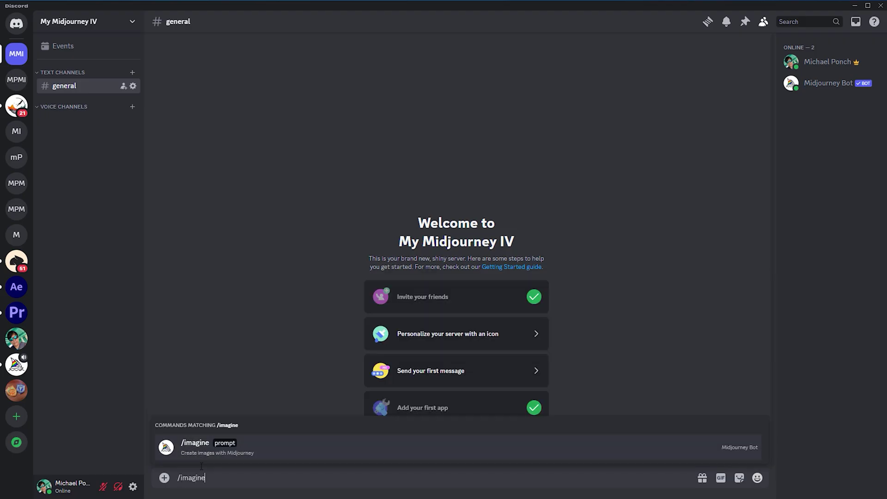
Step: Submit the vintage DeLorean-in-white-clouds prompt and inspect its enlarged grid
key(Return)
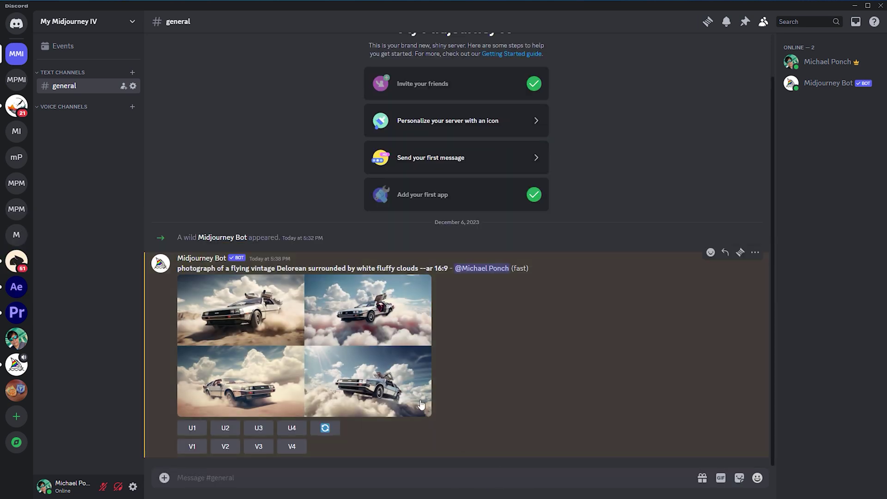
click(421, 405)
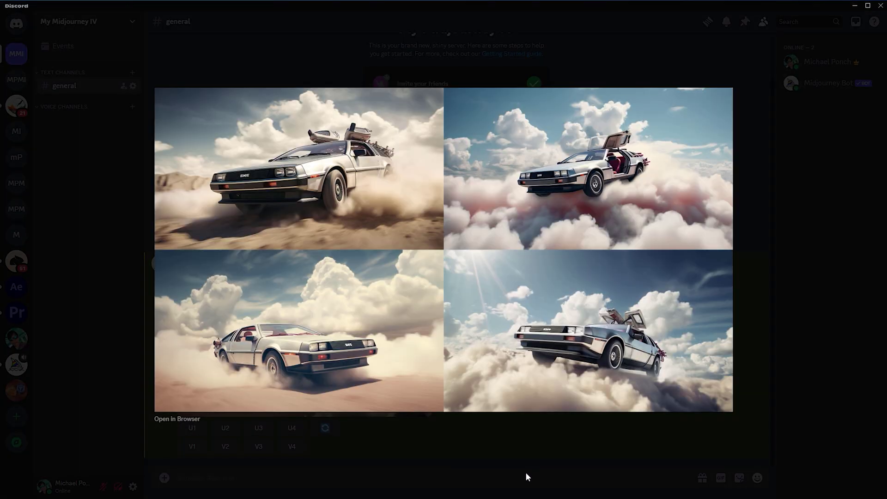
click(525, 472)
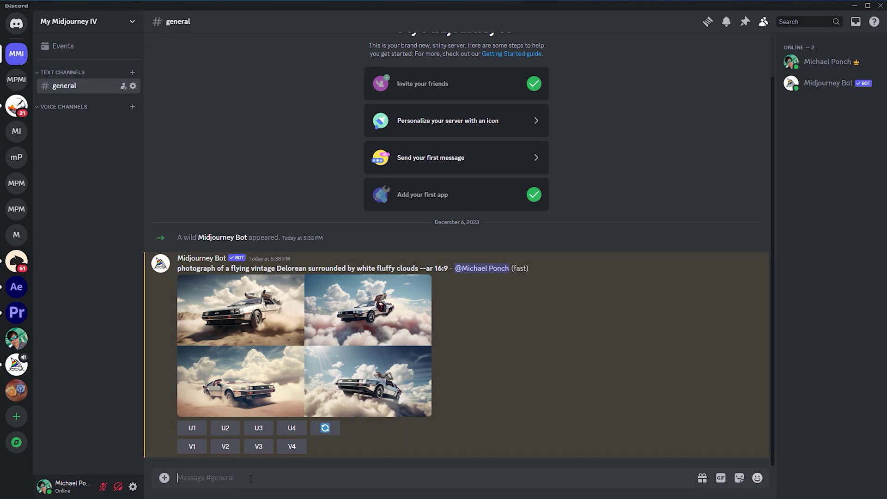
Step: Generate the holographic pink-haired girl portrait grid from a pasted prompt and enlarge it
text(/imagine)
key(Return)
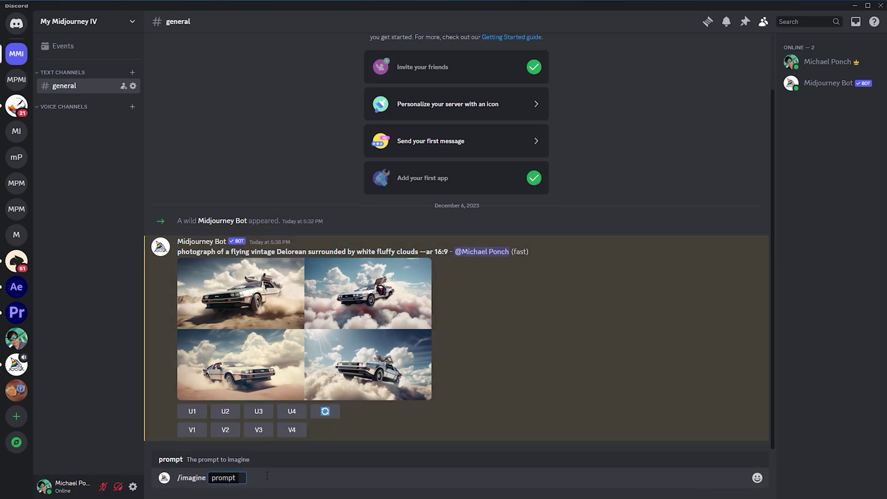
text(Portrait photograph of a translucent and transparent holographic 3D projection of a 10 year old asian girl with pink chaotic hair overlaid by screen scanlines, orange foggy light rays as heav, blade runner 2049, cinematic masterpiece shot with an anamorphic lens --ar 16:9)
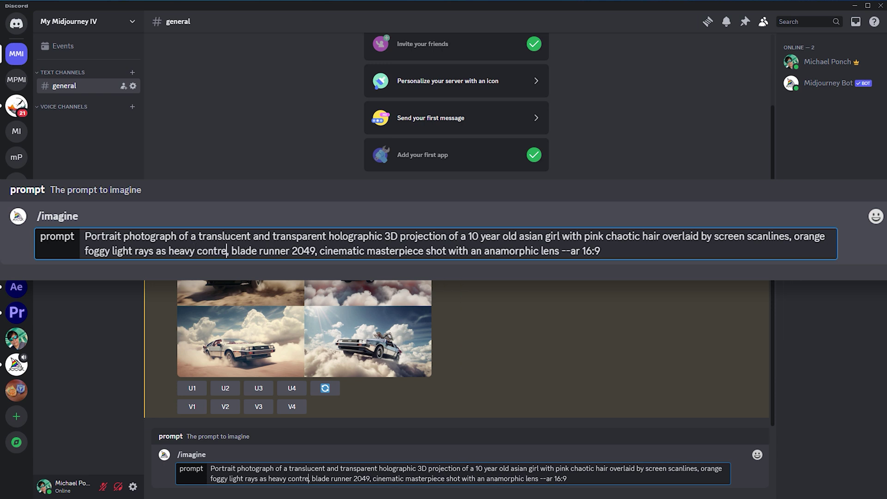
text(ng)
key(Return)
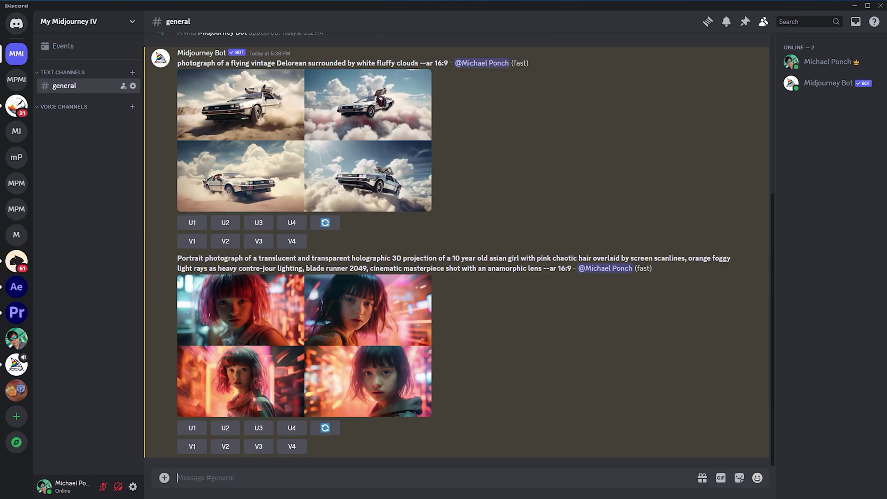
click(304, 346)
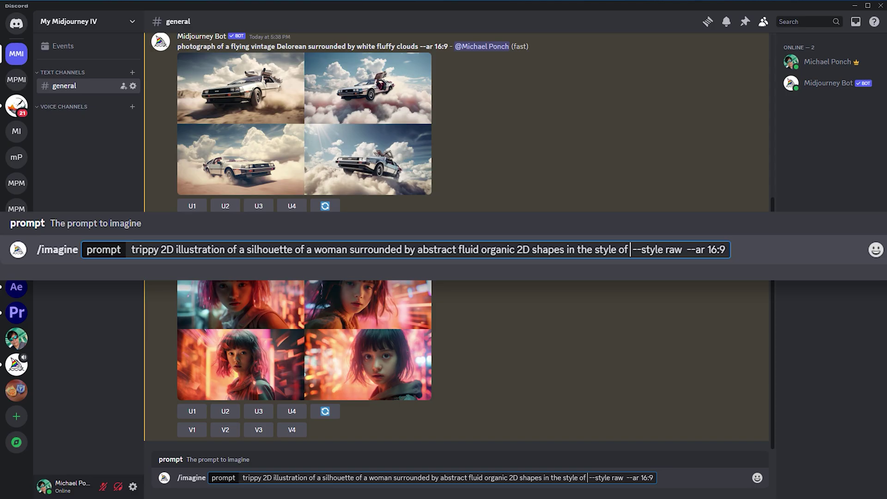
Step: Generate and view the Heinz Edelmann woman silhouette and red lightsaber grids
text(Heinz)
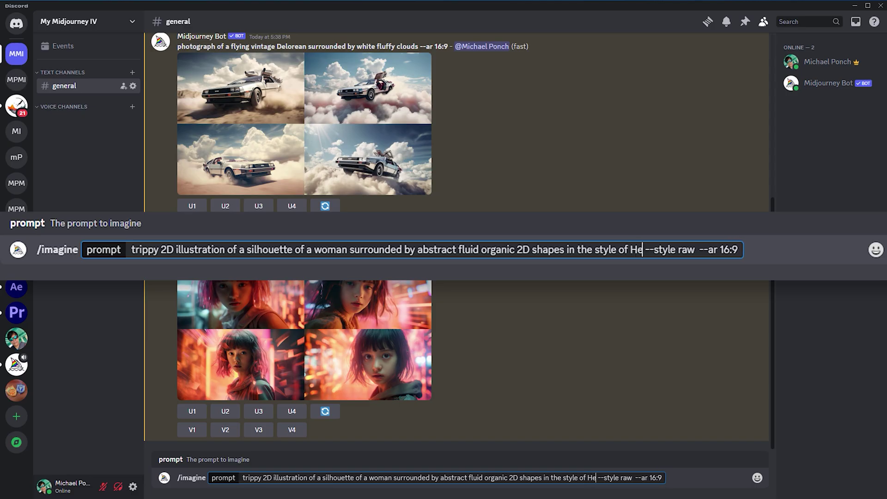
text( Edelmann)
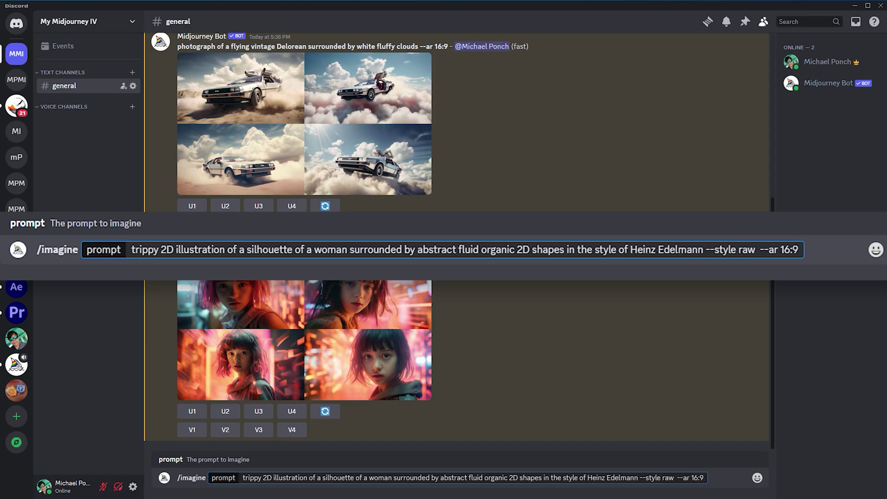
key(Return)
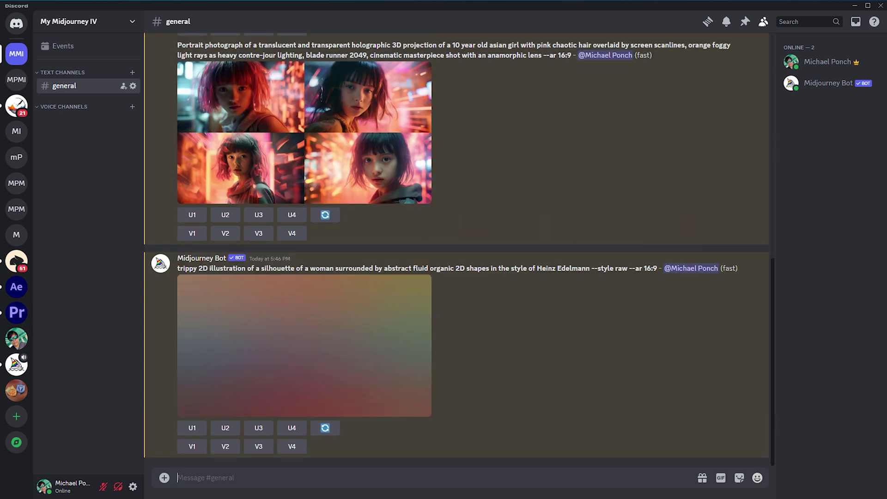
click(305, 345)
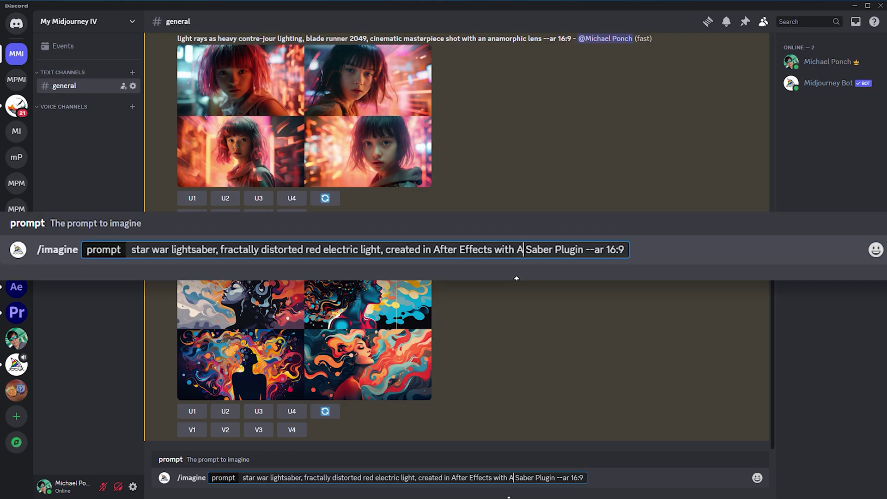
text(ndrew)
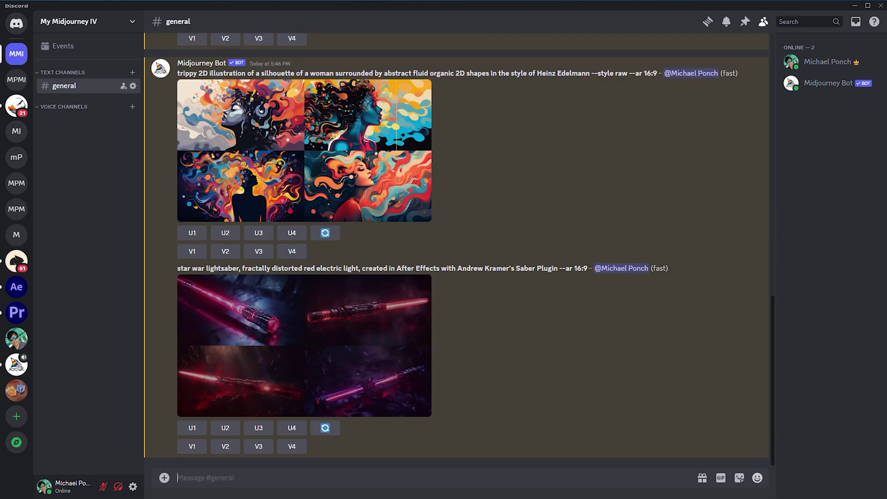
click(303, 345)
Step: Generate the Oskar Fischinger-style blue-and-orange abstract styleframe grid
text(skar Fischinger --ar 16:9)
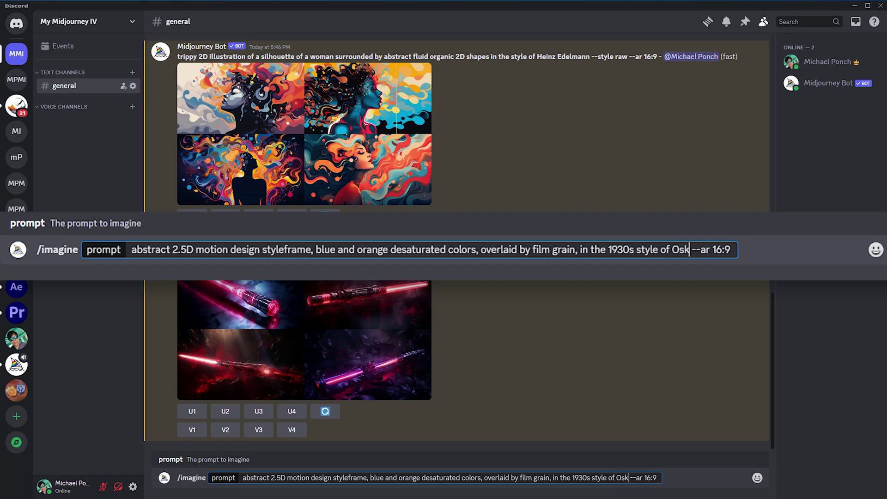
key(Return)
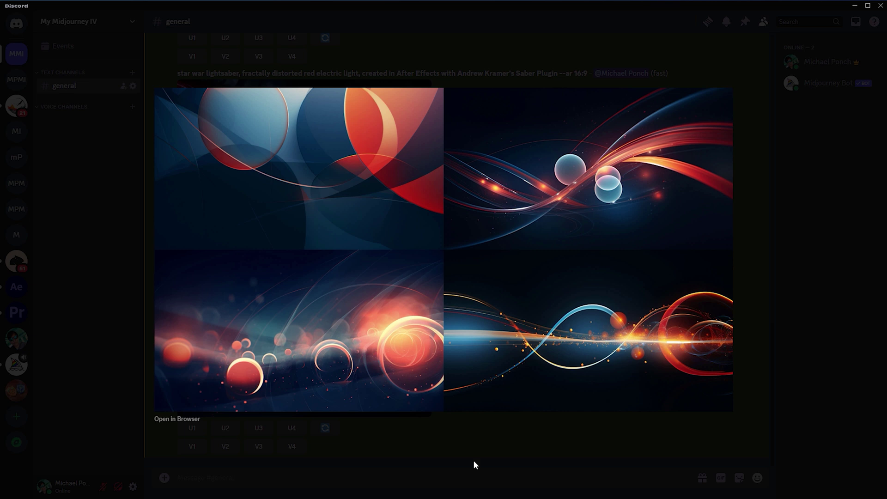
click(473, 460)
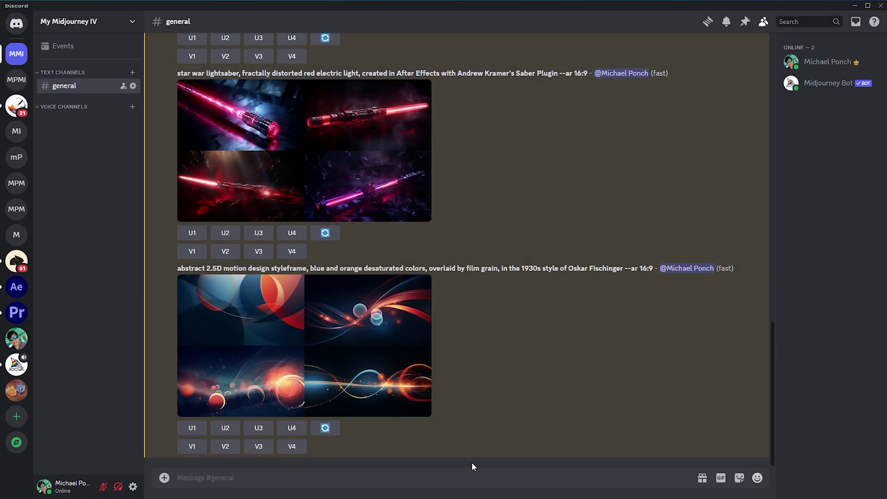
Step: Send /imagine prompts for chemical, mechanical and nuclear explosions
text(/)
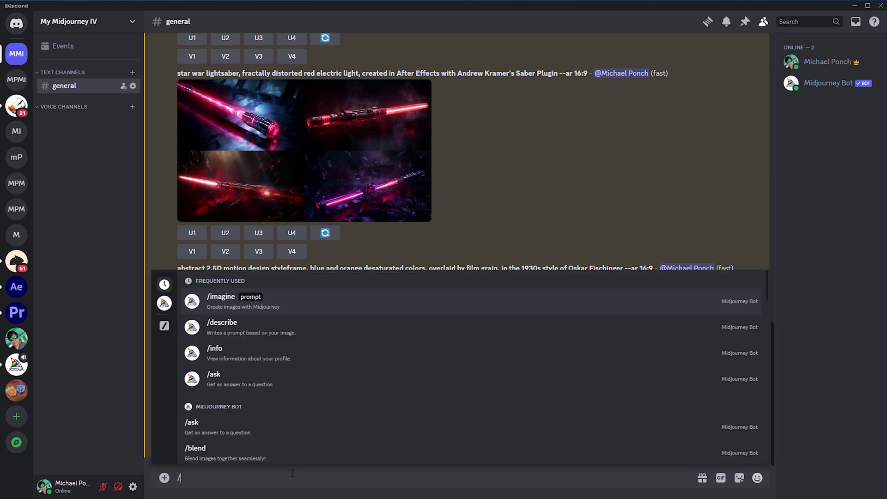
click(257, 301)
text(Photograph of a explosion effect above the ground, red colorized flames, blast wave, side angle view, empty white background)
text(chemical)
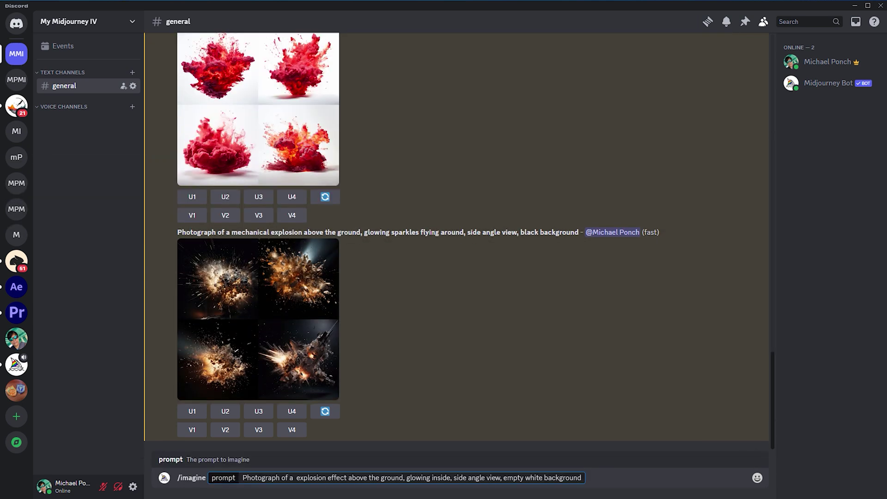
text(nuclea)
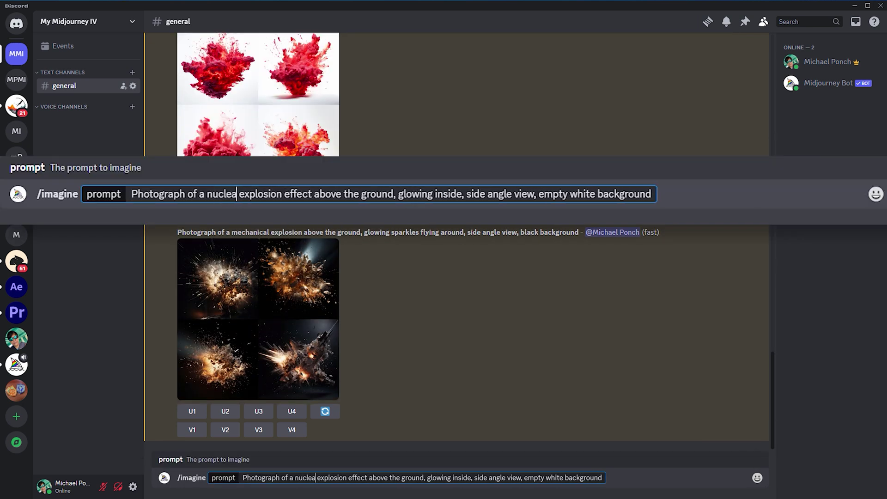
text(r)
key(Return)
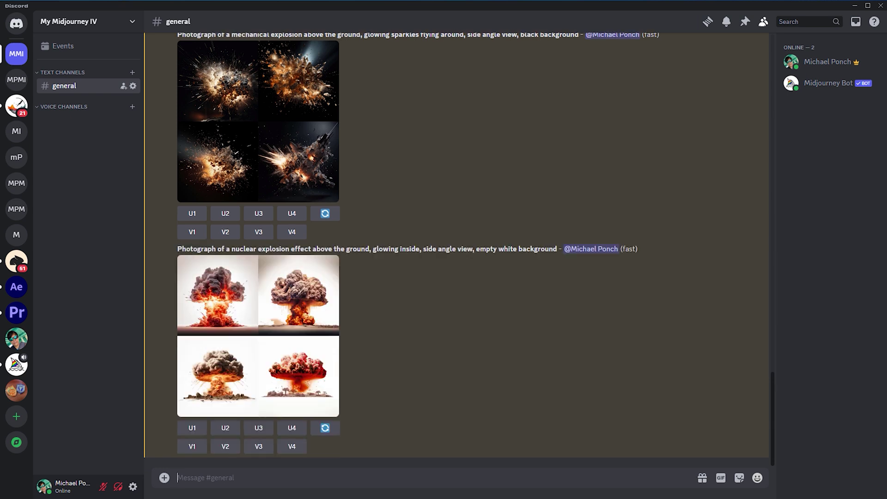
Step: Send /imagine prompts for drapery of silk and folds of silk
text(/imagine)
key(Tab)
text(drapery)
text(of silk)
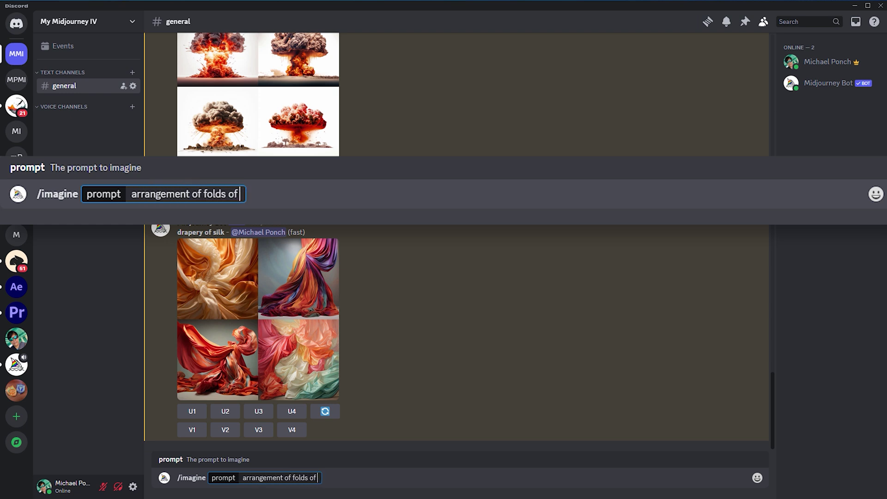
text(silk)
key(Return)
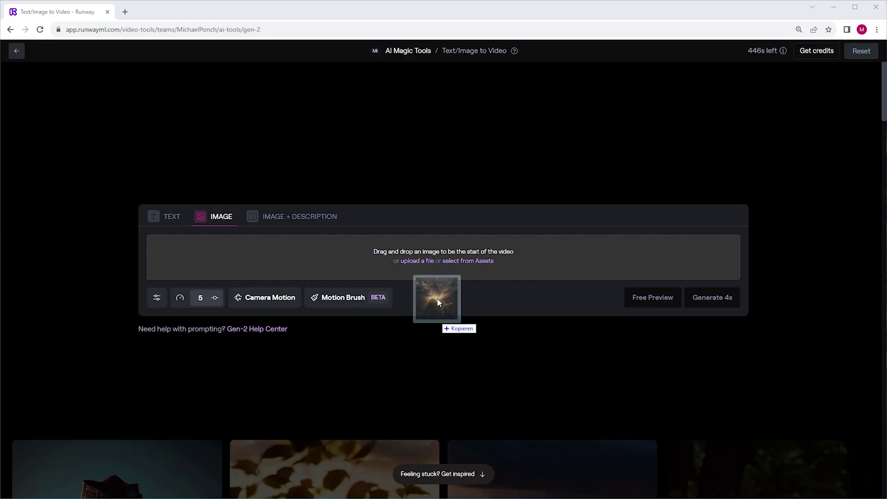
Step: Upload the black-and-gold abstract PNG as the start frame and open Motion Brush
drag(436, 296, 484, 292)
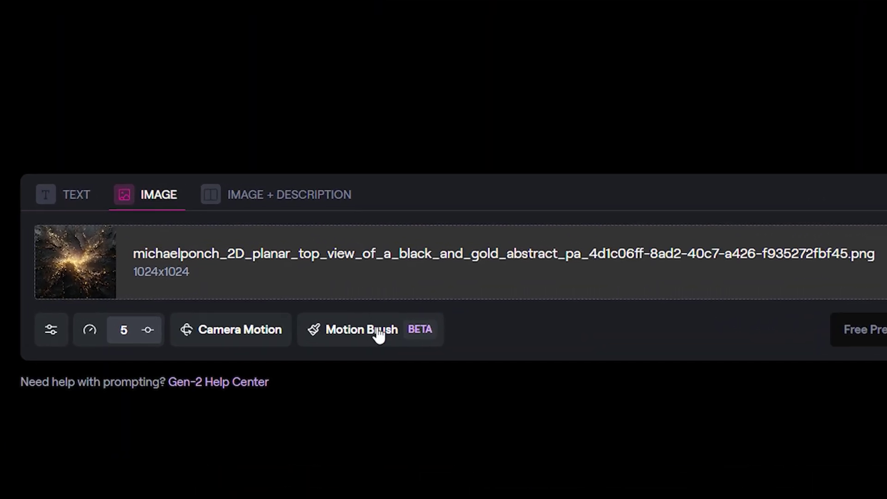
click(370, 329)
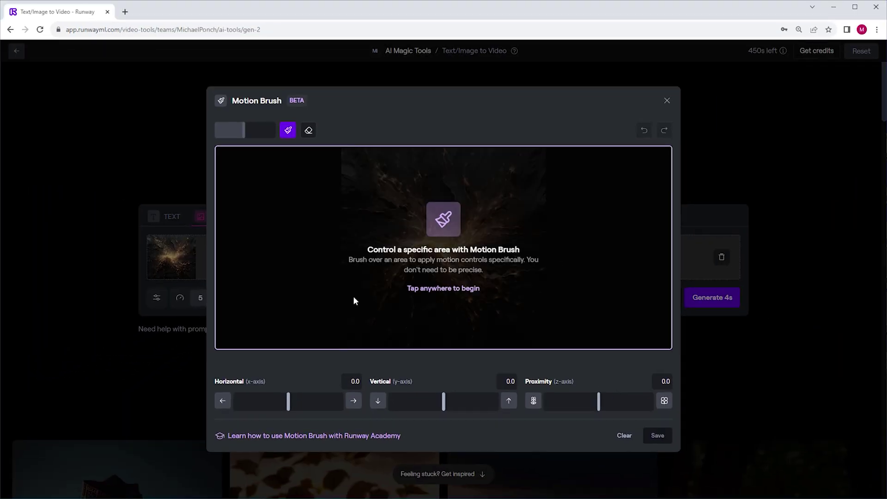
Step: Dismiss the Motion Brush 'Tap anywhere to begin' intro on the image
click(445, 249)
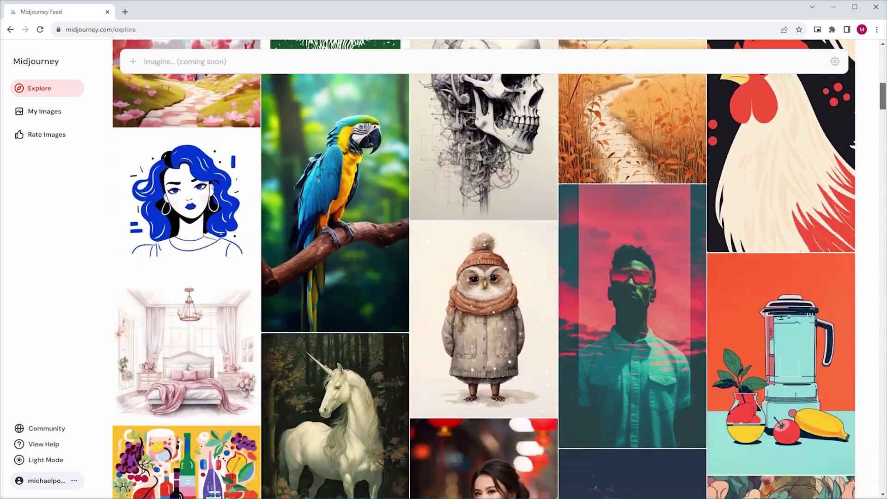
Step: Open a rock image from the Explore feed and select its prompt text
drag(883, 98, 882, 59)
click(218, 362)
drag(703, 110, 714, 119)
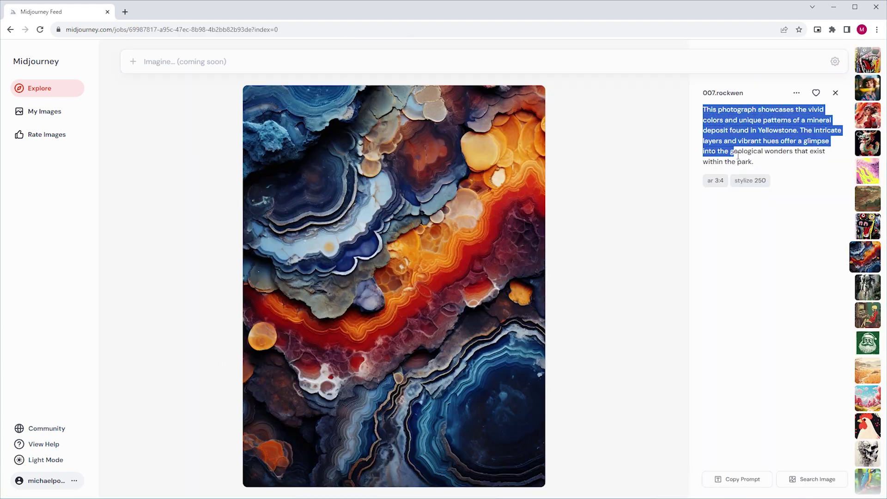
key(Escape)
Step: Search Explore for 'Abstract 3D Texture' and browse the results
click(806, 102)
text(Abstract 3D)
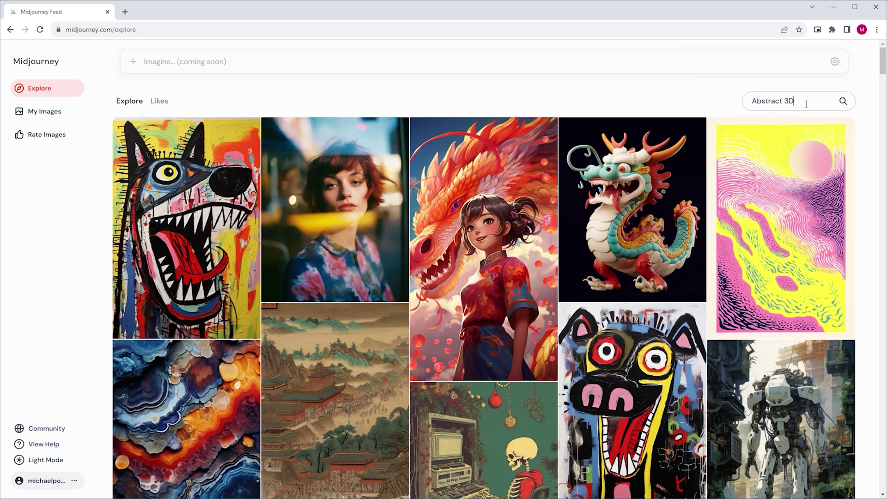
text( Texture)
key(Return)
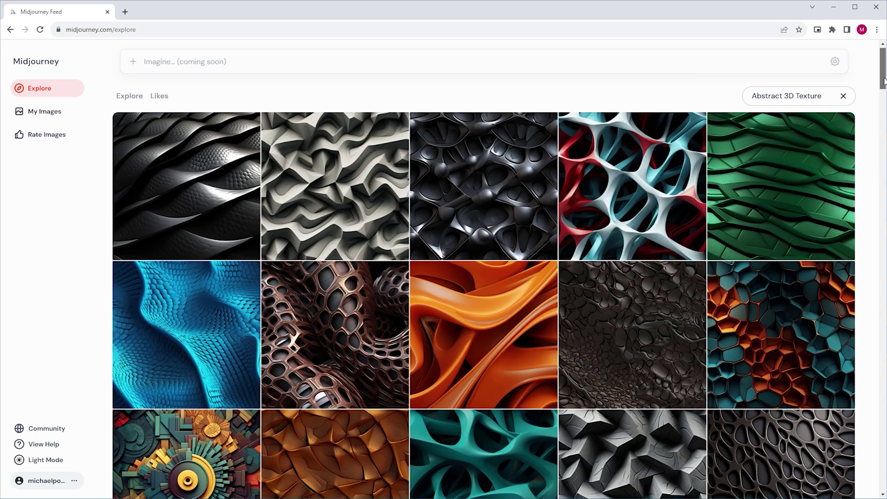
scroll(884, 88, down, 1)
drag(883, 88, 862, 161)
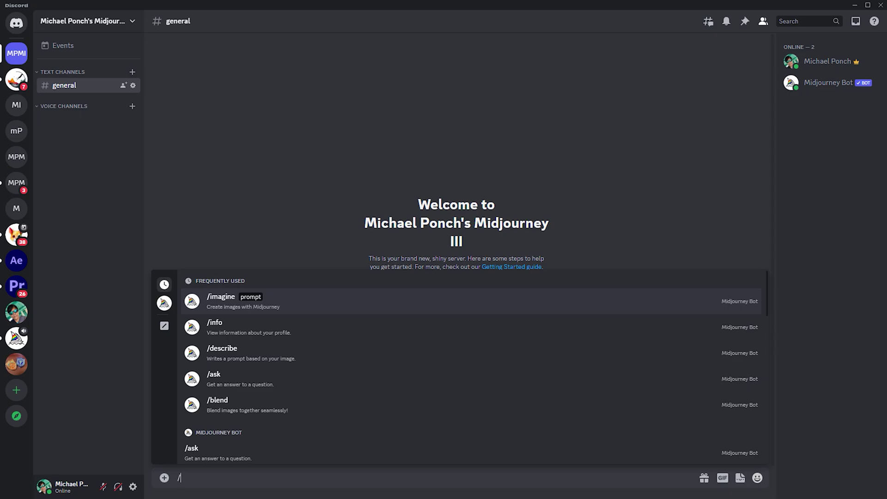
Step: Send a /describe request with the gold-lines image.png attached
text(des)
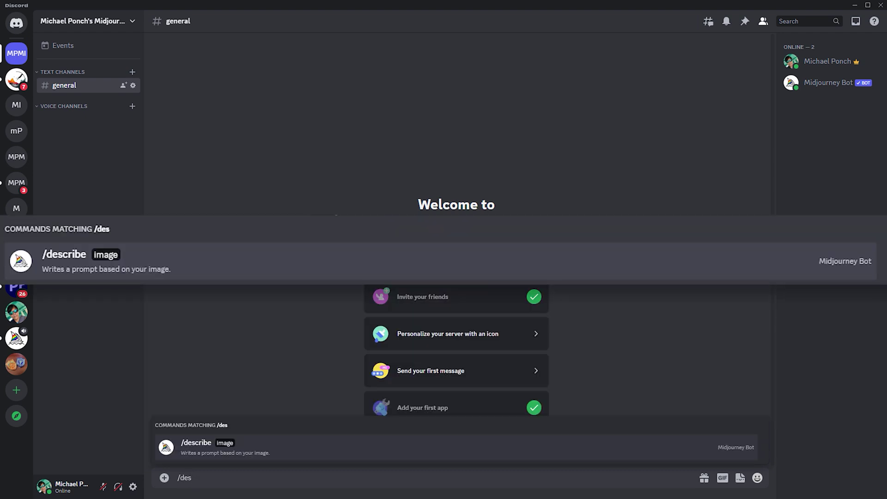
click(231, 447)
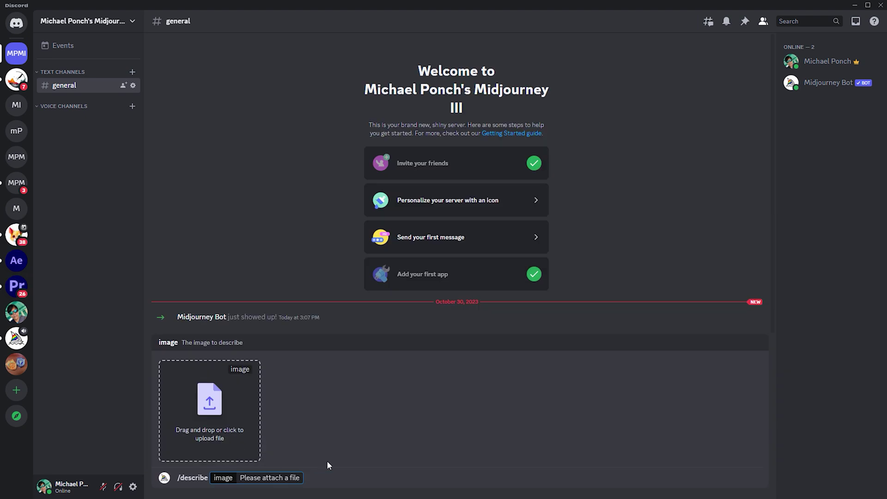
drag(212, 498, 229, 429)
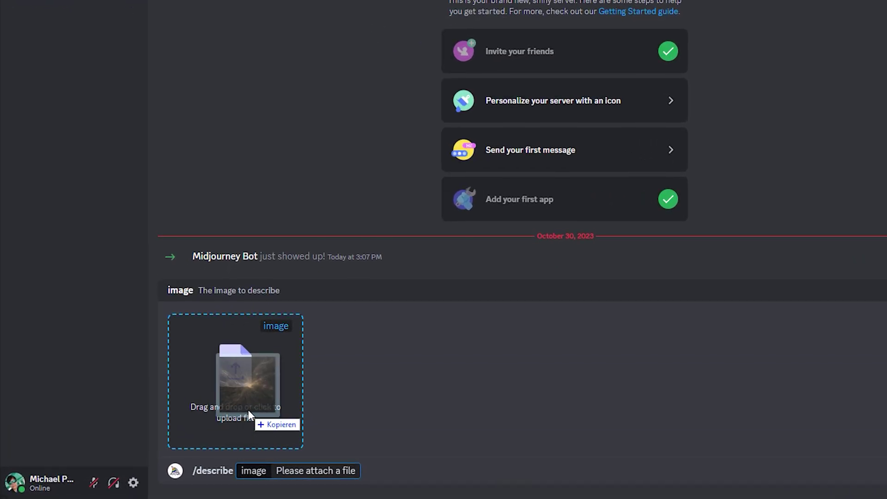
key(Return)
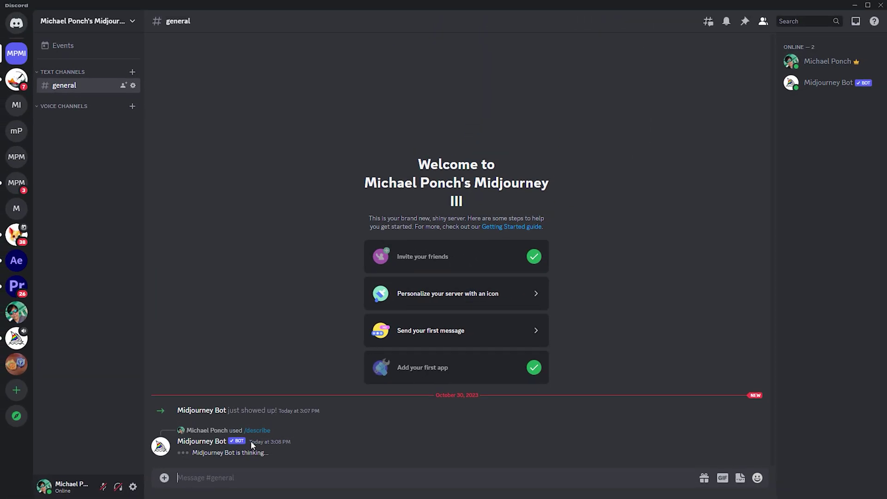
Step: Select each of the four suggested prompts in the bot's reply
drag(185, 101, 294, 134)
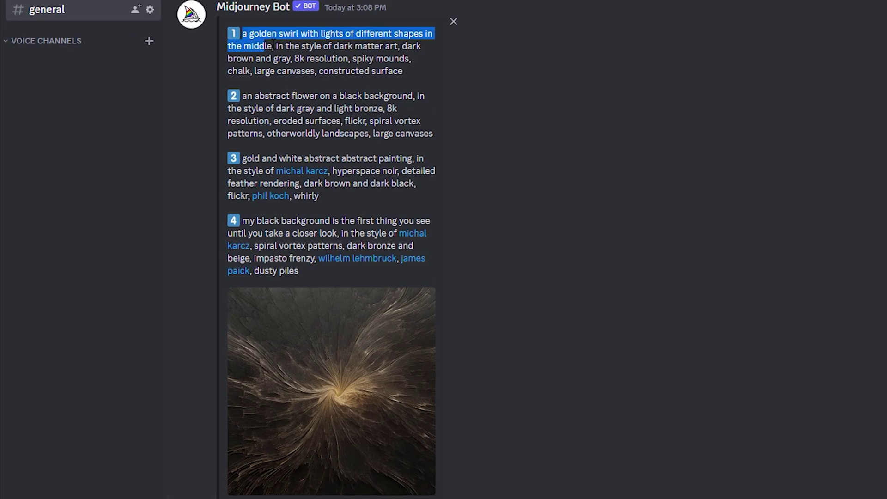
drag(241, 96, 435, 133)
drag(241, 158, 330, 196)
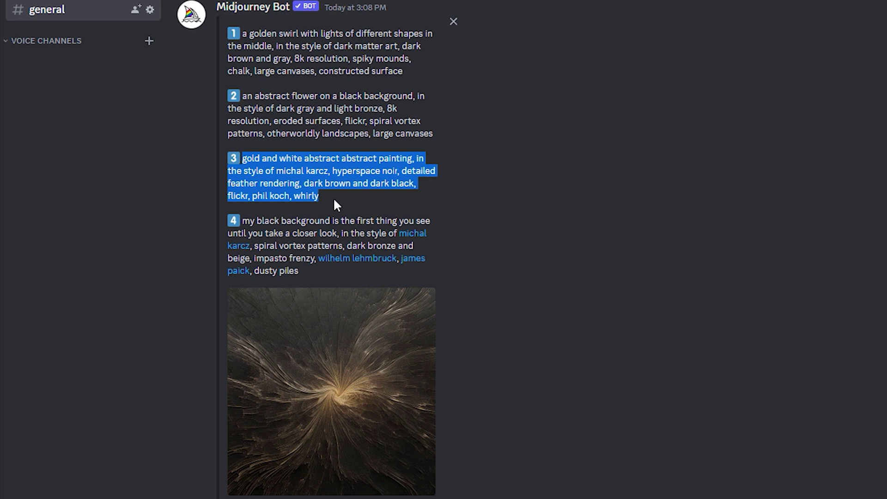
drag(241, 221, 301, 268)
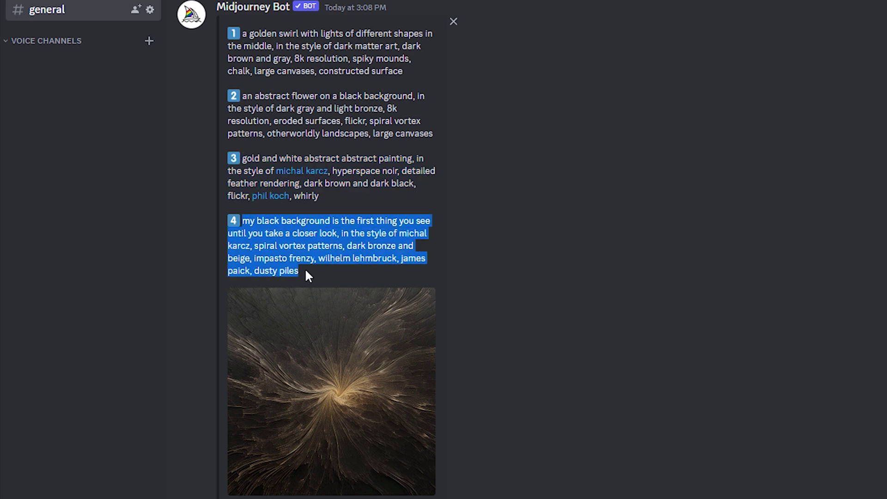
click(350, 276)
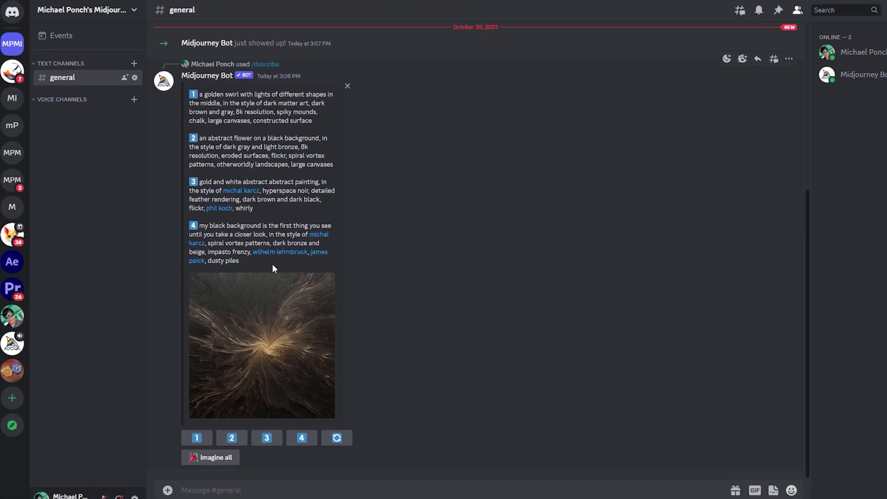
Step: Run Imagine all on the described prompts and view the abstract flower and gold-and-white grids
click(212, 458)
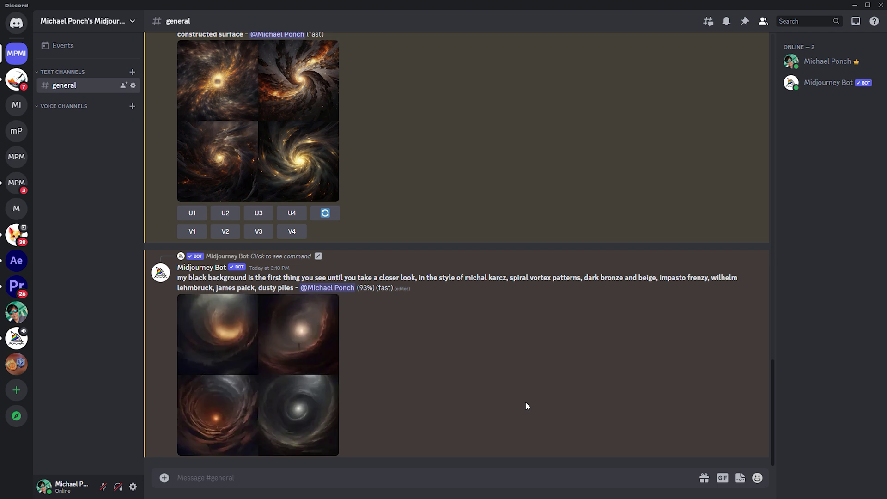
drag(773, 402, 810, 215)
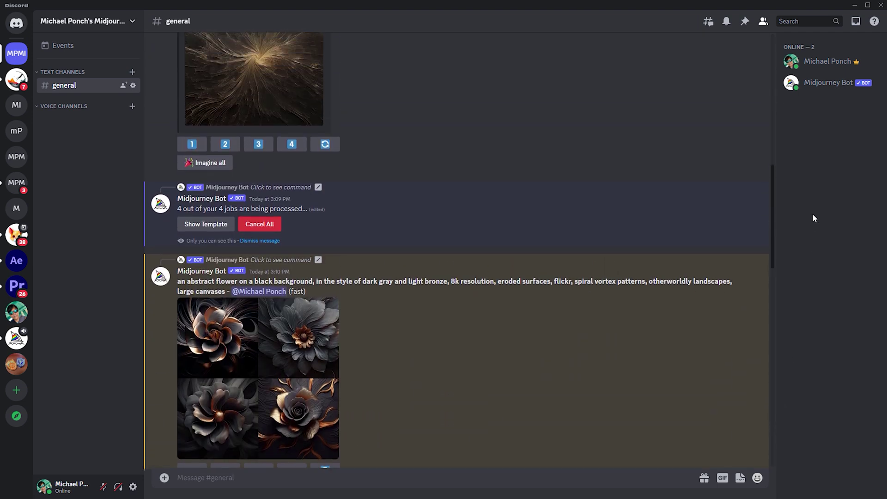
click(314, 359)
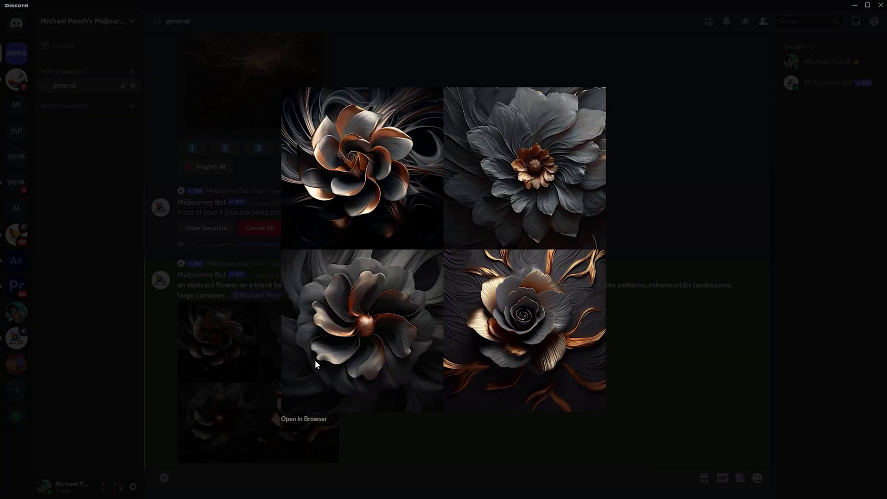
click(764, 306)
mouse_move(763, 306)
mouse_down()
mouse_move(760, 323)
mouse_move(521, 361)
mouse_up()
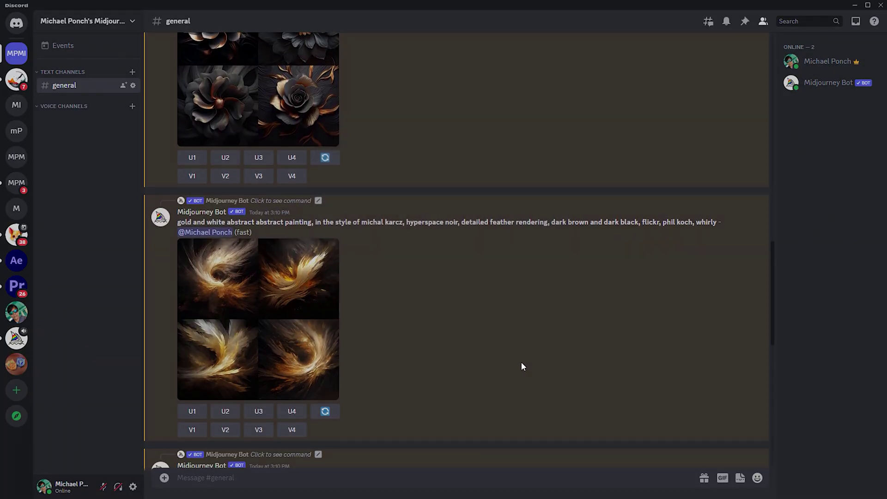
click(259, 360)
click(653, 405)
Step: Review the enlarged golden swirl and black-background spiral grids
scroll(767, 341, down, 6)
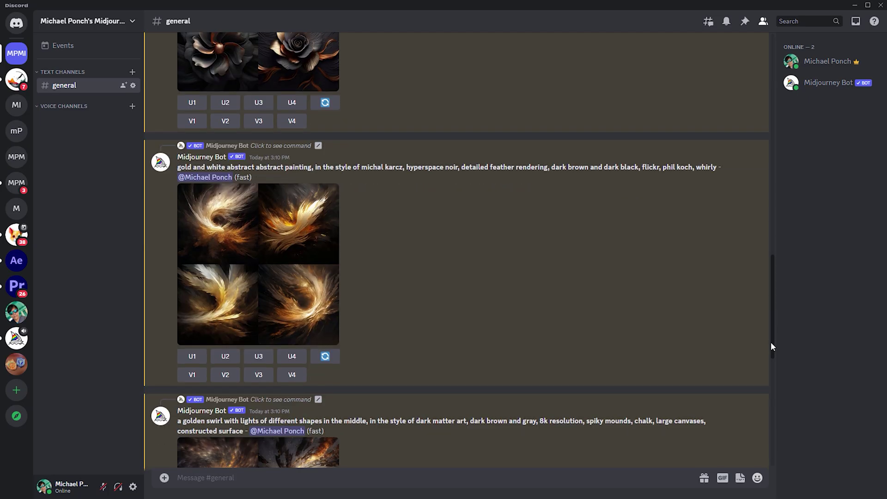
click(258, 277)
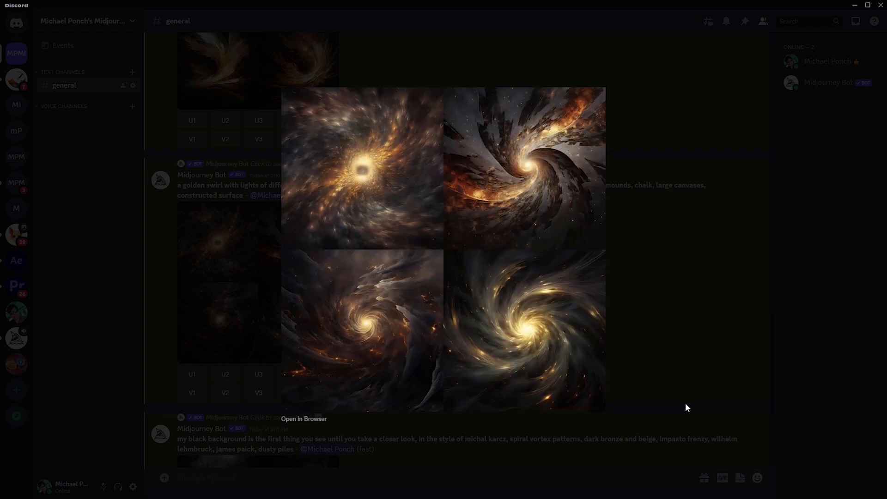
click(686, 400)
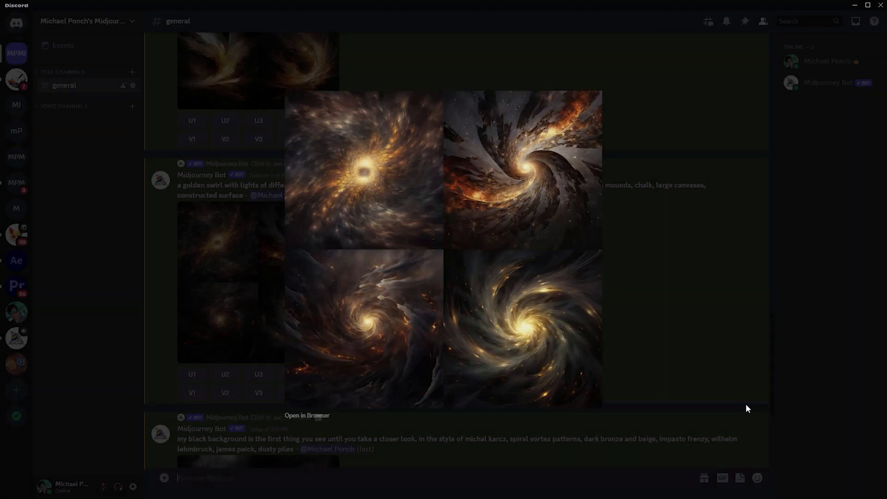
scroll(770, 416, down, 5)
click(341, 380)
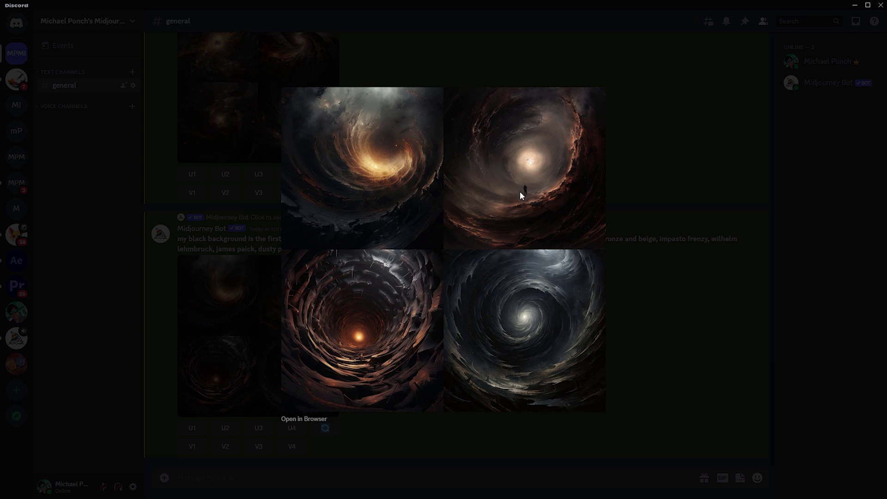
click(699, 388)
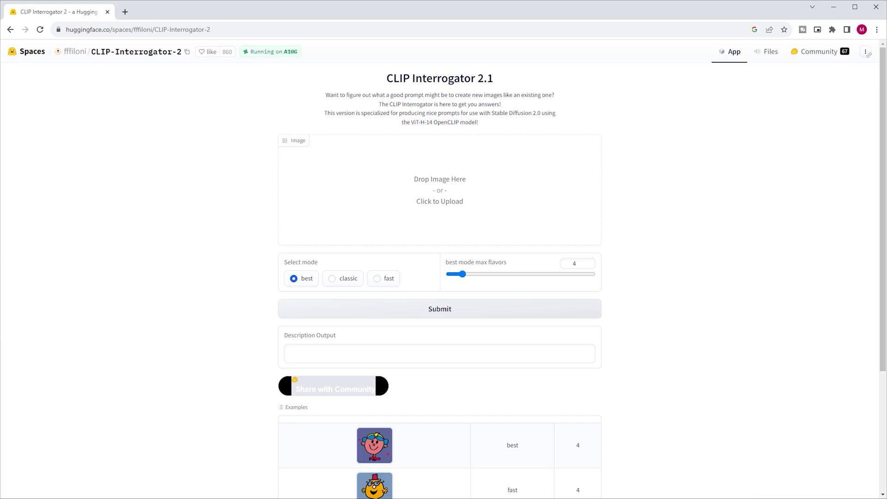
Step: Run CLIP Interrogator 2.1 in best mode on the gold-lines image and select its description
drag(386, 79, 490, 89)
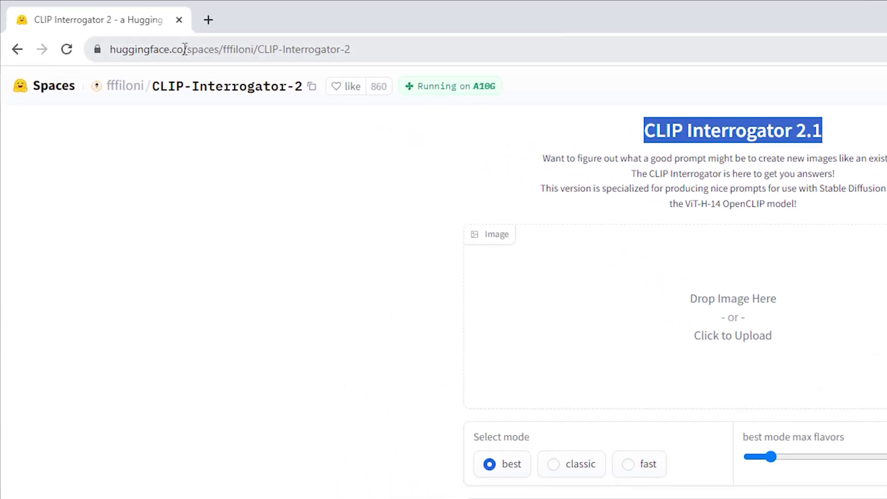
drag(183, 48, 110, 49)
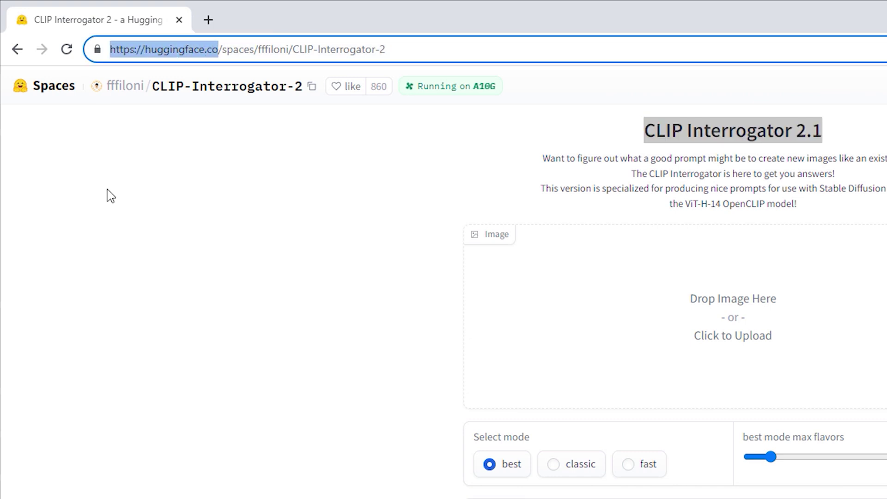
drag(338, 445, 452, 210)
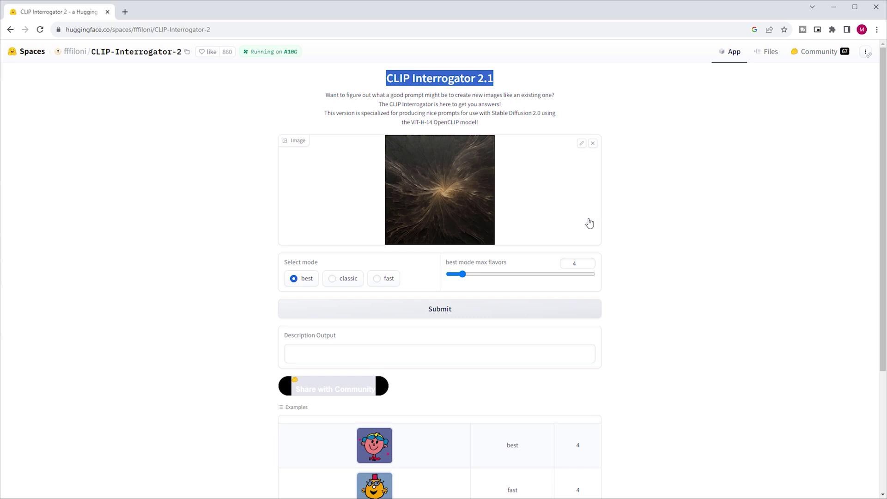
click(507, 309)
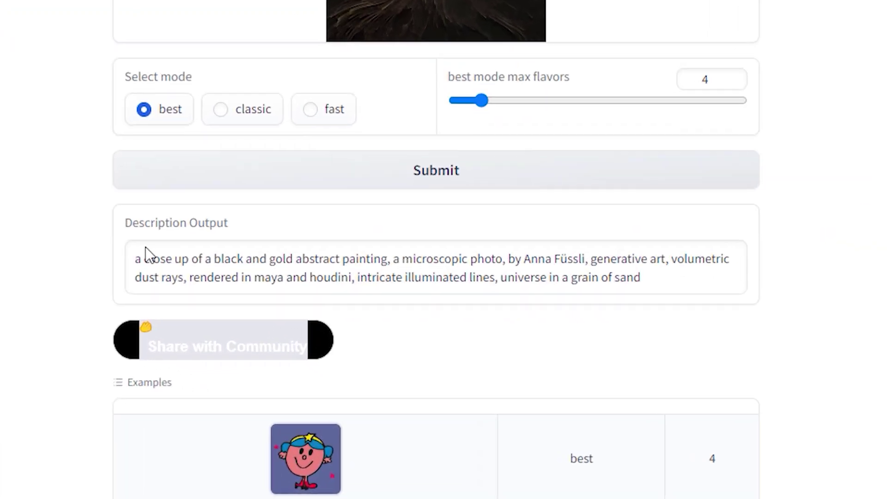
drag(135, 259, 633, 290)
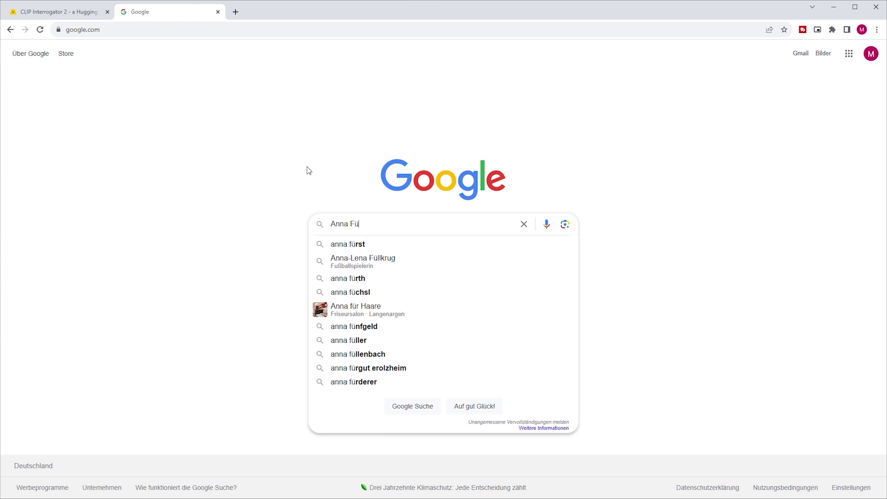
Step: Search Google for Anna Füssli and read her Wikipedia article's passage on flower paintings
text(ssli)
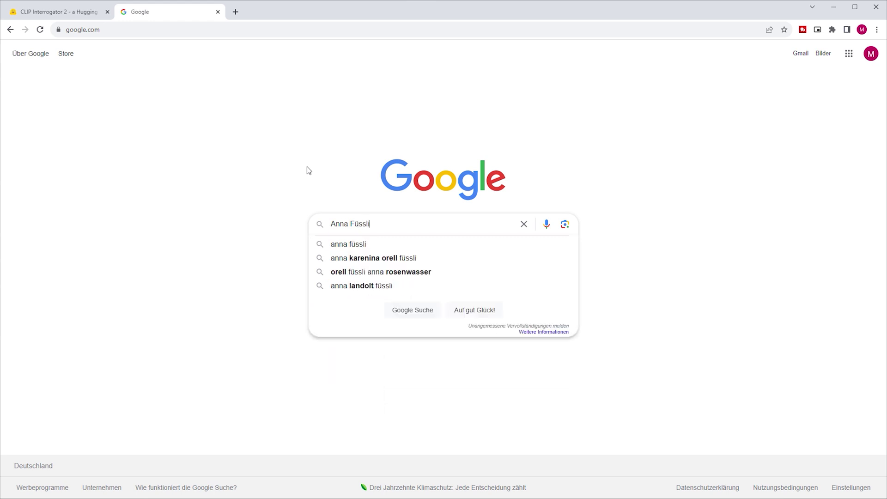
key(Down)
key(Return)
click(140, 304)
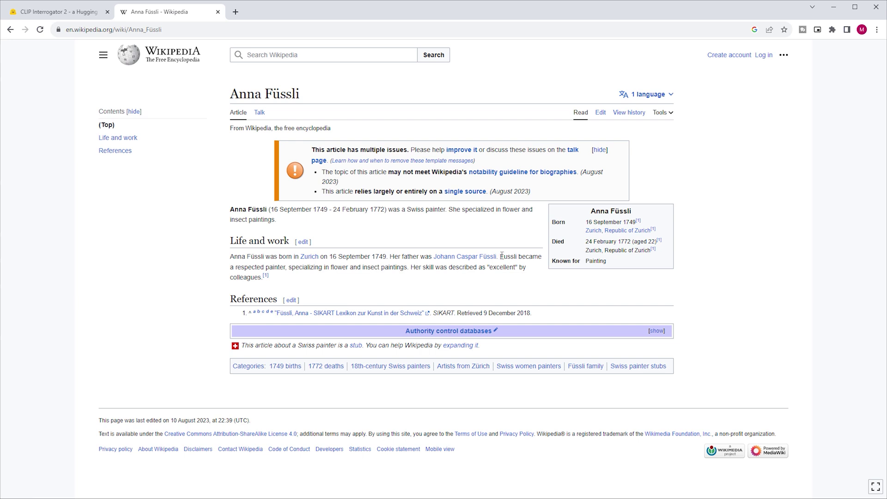
mouse_move(501, 257)
mouse_down()
mouse_move(281, 267)
mouse_move(407, 268)
mouse_up()
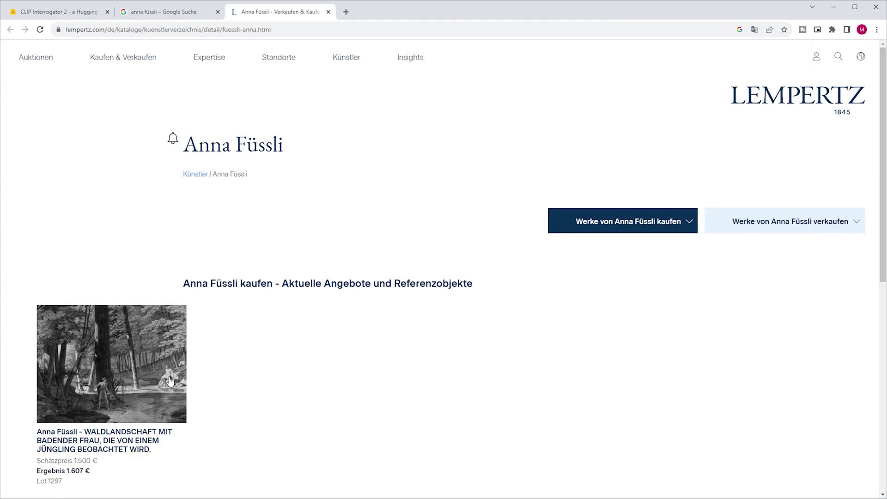
Step: View her forest painting enlarged on a Lempertz auction lot page
click(163, 387)
click(163, 386)
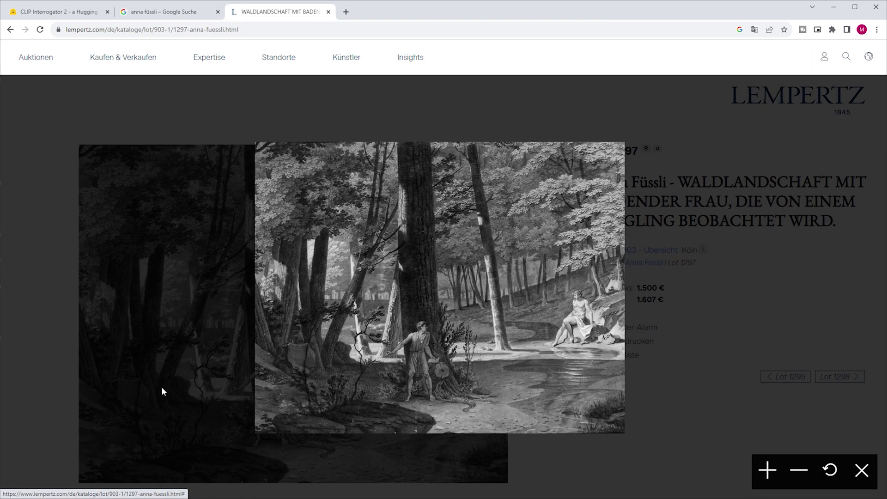
click(602, 460)
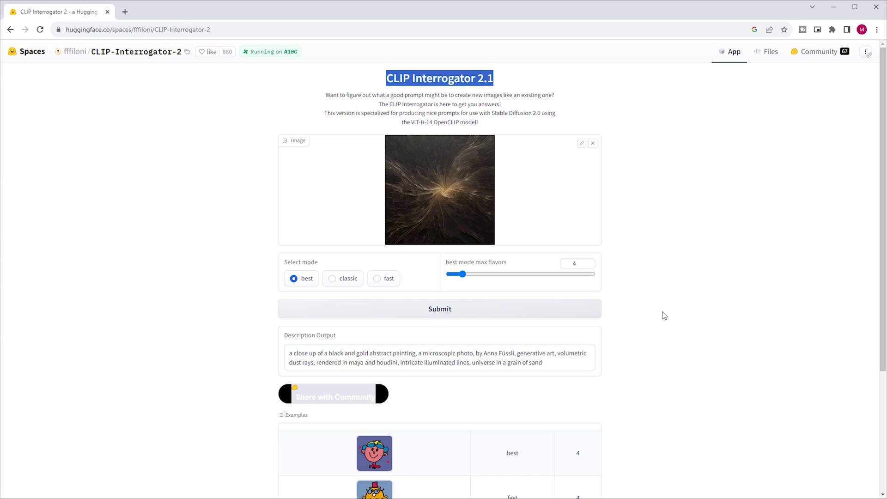
Step: Run /imagine with the copied CLIP black-and-gold description, review the grid, and recall the prompt
drag(290, 353, 558, 371)
key(ctrl+c)
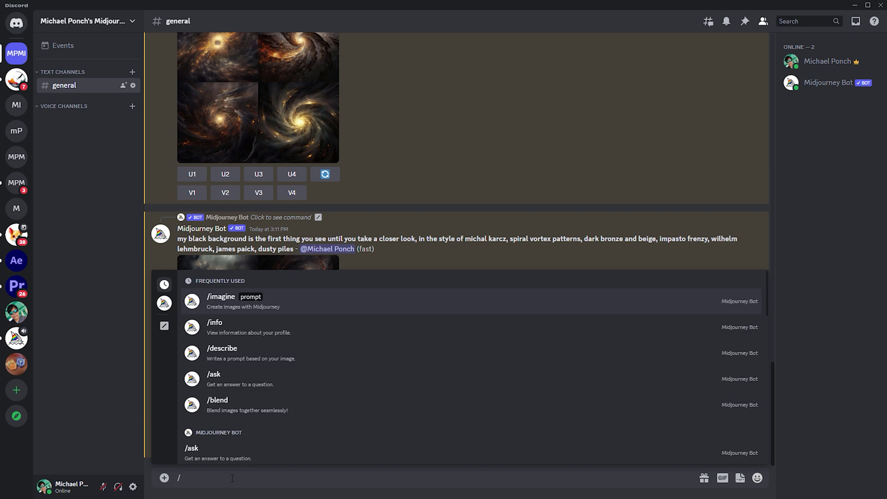
click(255, 300)
key(ctrl+v)
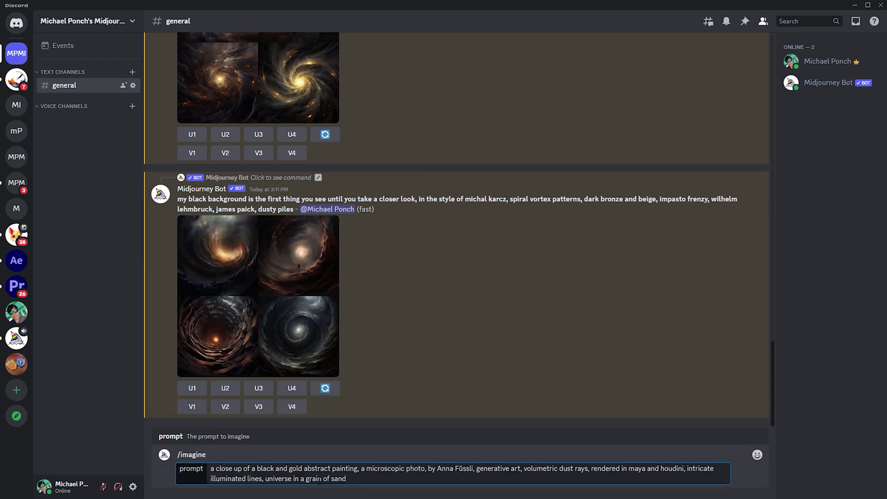
key(Return)
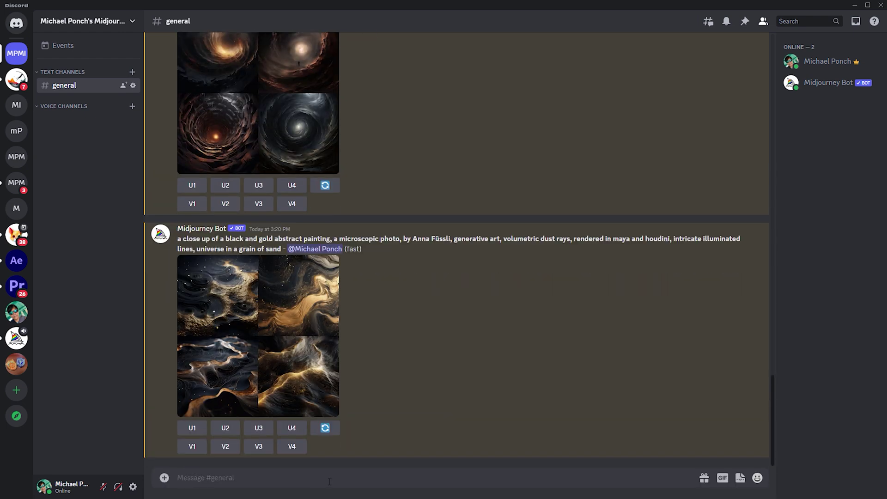
click(327, 395)
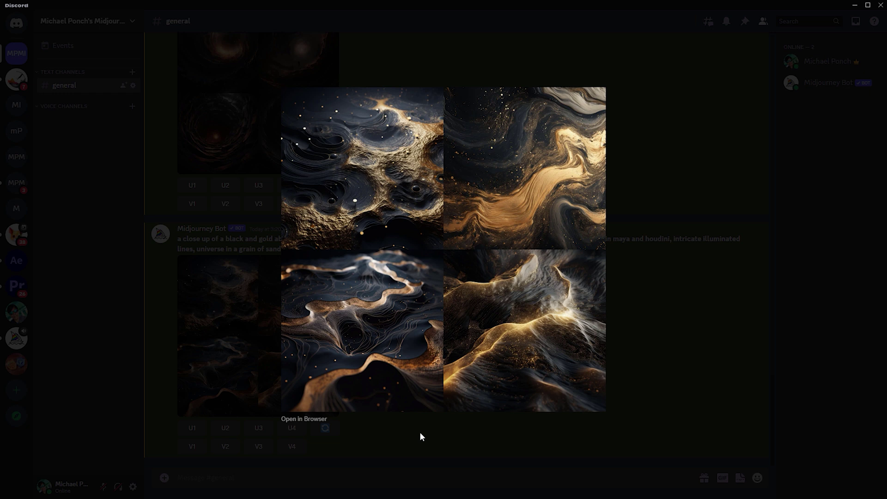
click(528, 450)
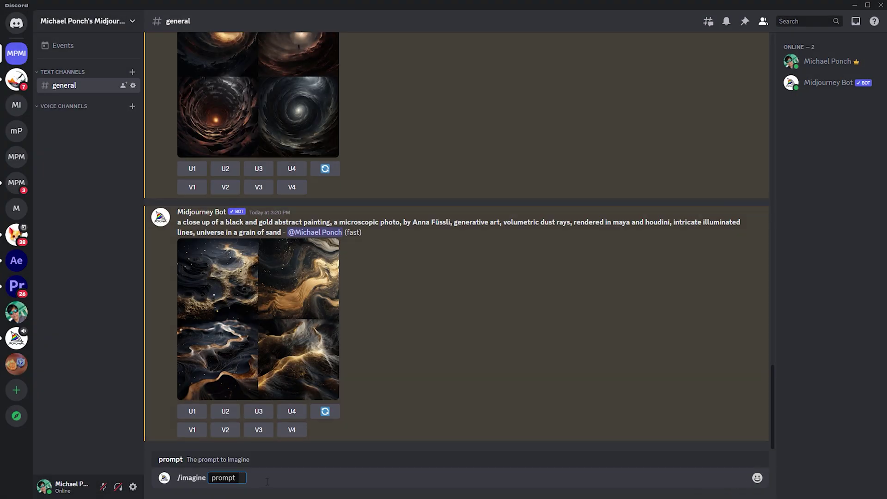
key(ctrl+v)
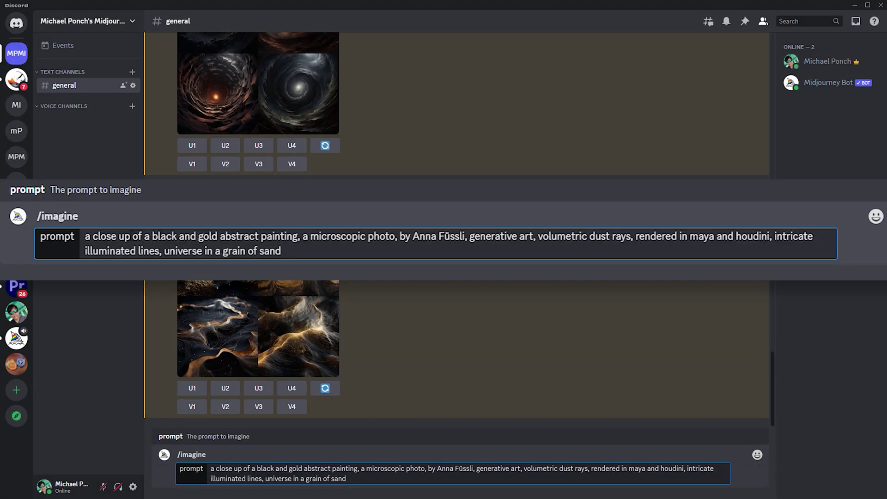
Step: Replace 'a close up' with '2D planar top view' in the prompt, submit, and preview the grid
drag(250, 468, 167, 466)
text(2D planar top view)
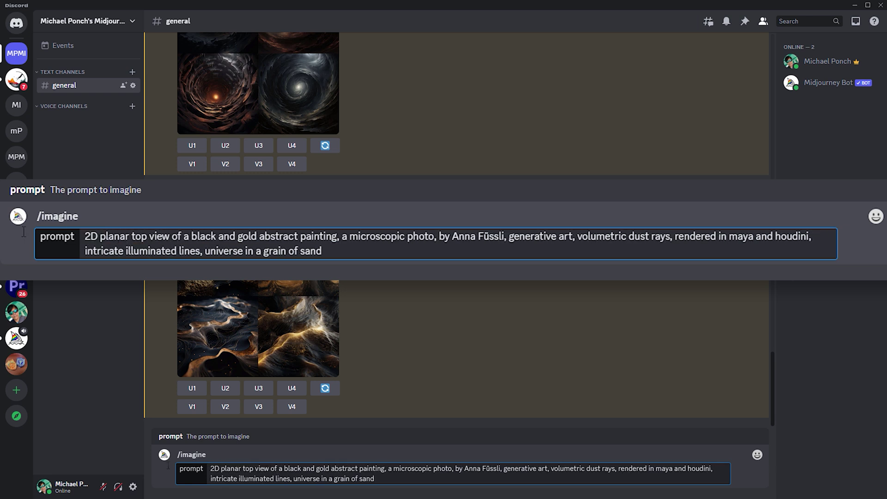
key(Return)
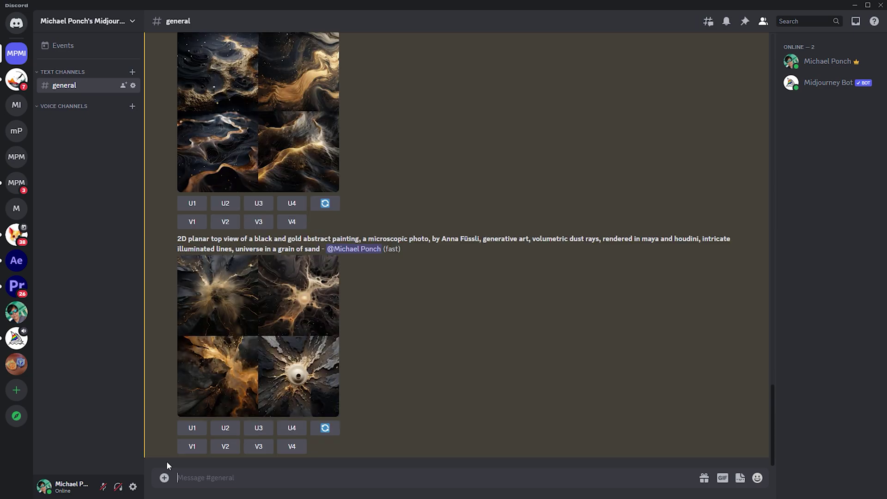
click(258, 336)
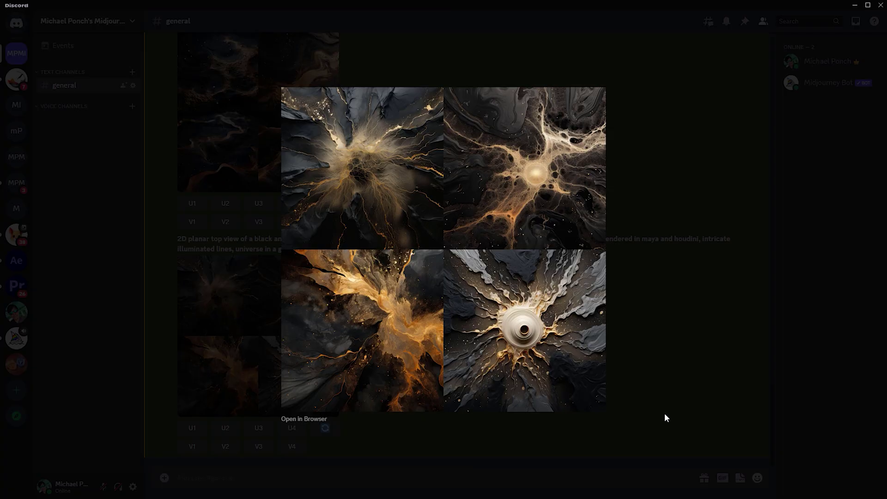
click(372, 435)
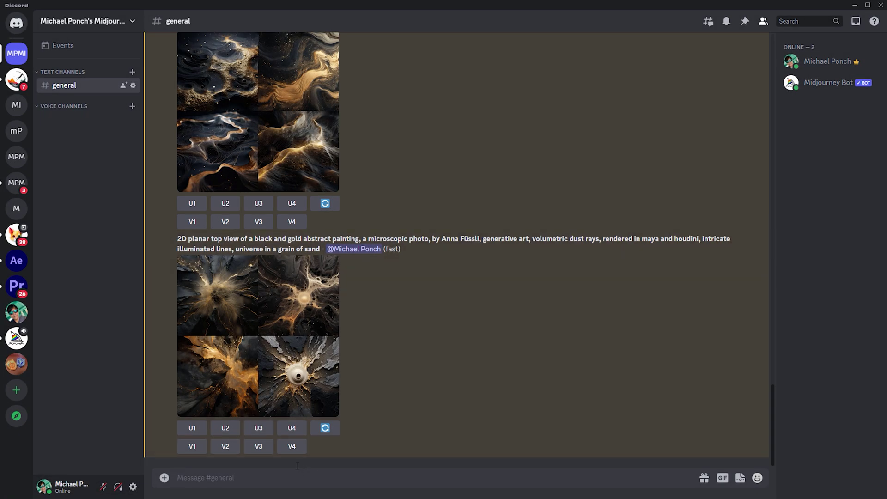
Step: Start a new /imagine command with the previous prompt pasted in
text(/)
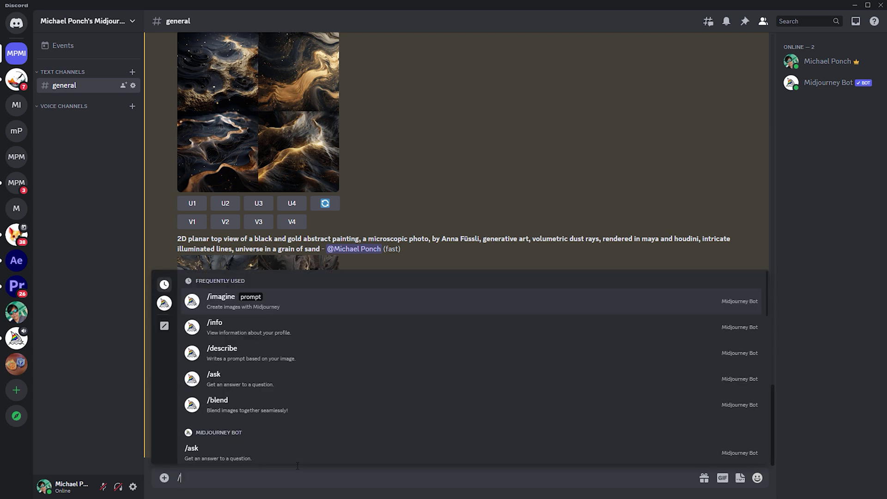
click(250, 299)
text(2D planar top view of a black and gold abstract painting, a microscopic photo, by Anna Füssli, generative art, volumetric dust rays, rendered in maya and houdini, intricate illuminated lines, universe in a grain of sand)
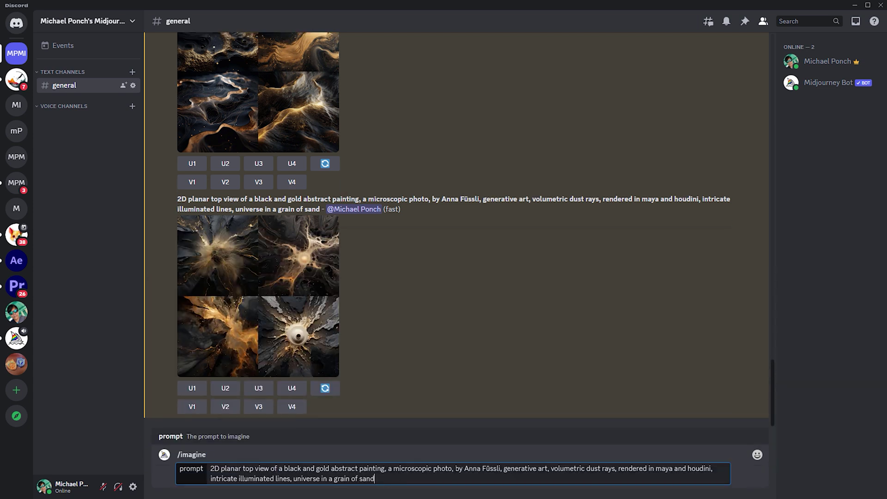
Step: Remove ', a microscopic photo' from the prompt, submit, and preview the new grid
drag(452, 468, 385, 468)
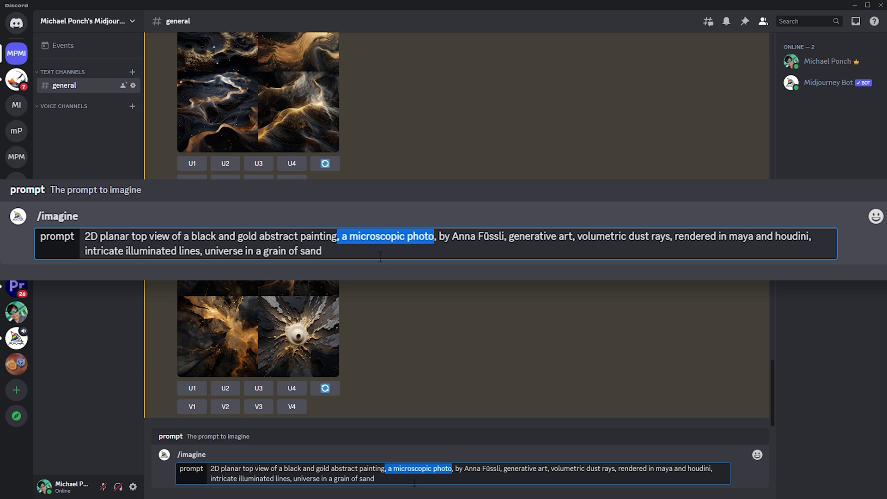
key(BackSpace)
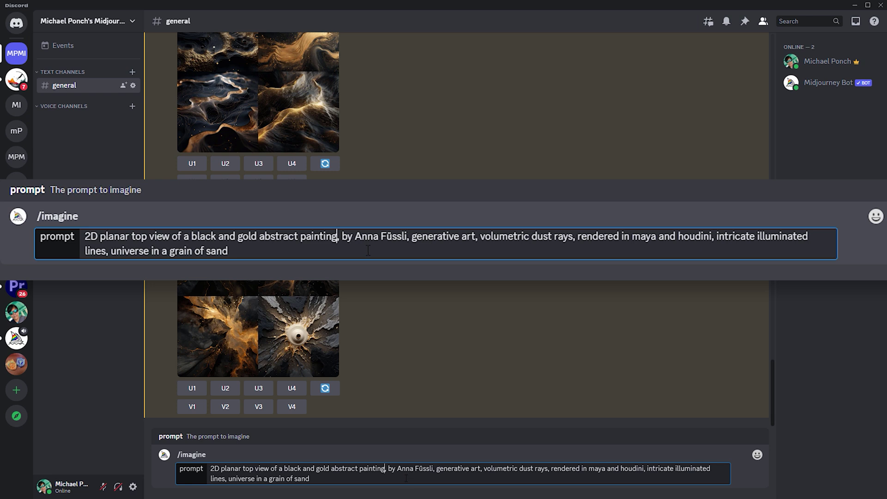
key(Return)
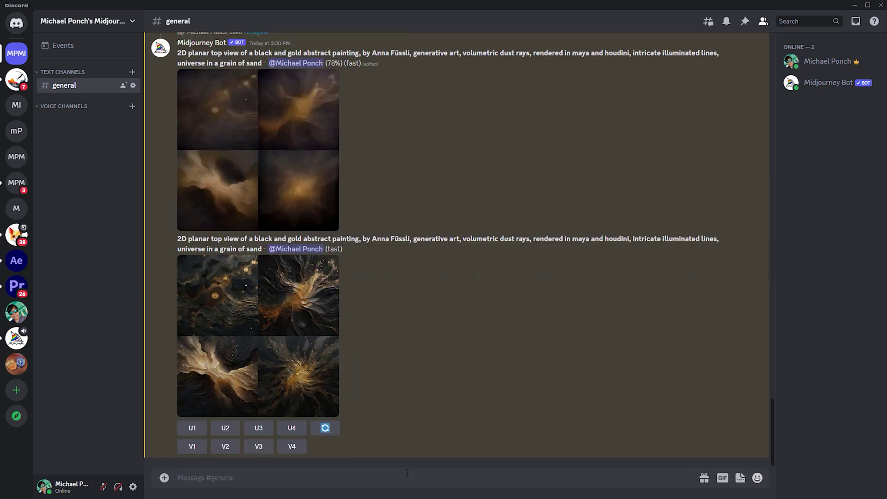
click(319, 393)
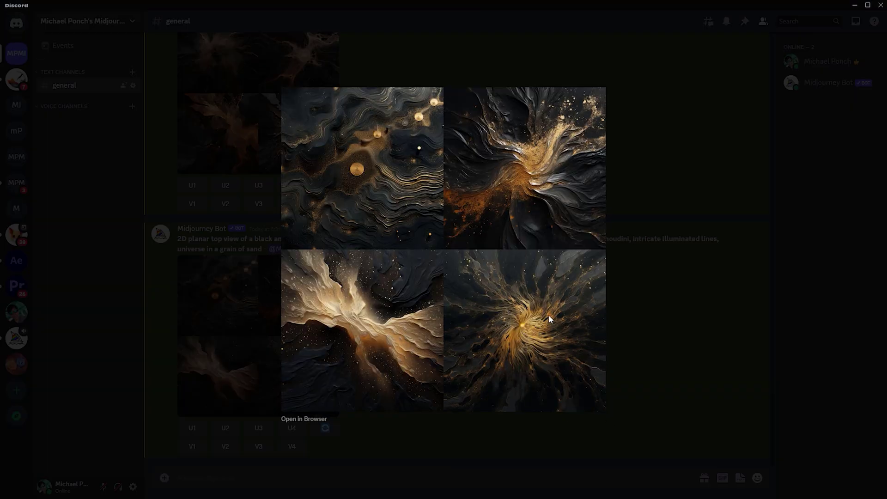
click(647, 323)
Step: Resubmit the prompt without the comma after 'painting' and preview the grid
text(2D planar top view of a black and gold abstract painting, by Anna Füssli, generative art, volumetric dust rays, rendered in maya and houdini, intricate illuminated lines, universe in a grain of sand)
key(BackSpace)
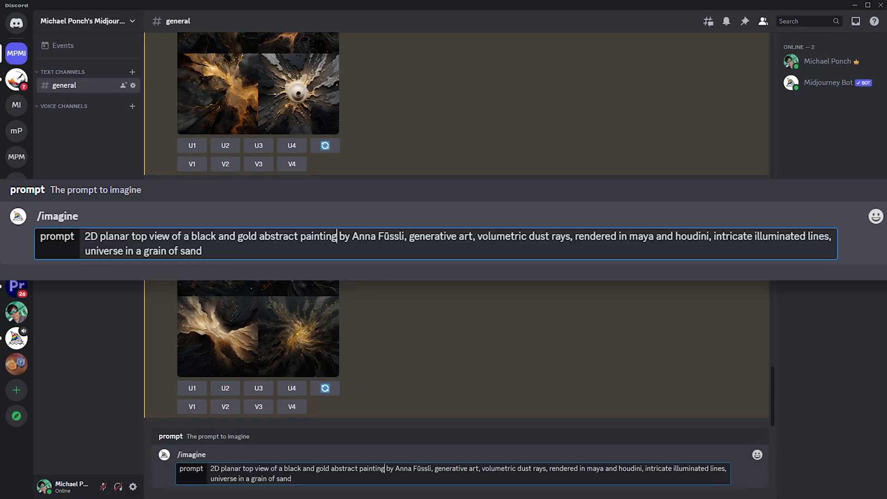
key(Return)
click(258, 336)
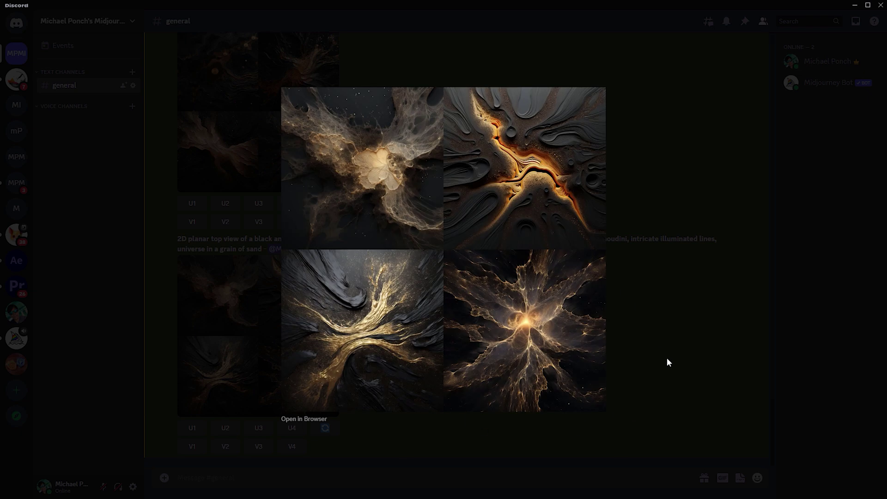
click(398, 451)
Step: Recall the prompt and replace 'illuminated' with 'electric'
click(307, 479)
text(2D planar top view of a black and gold abstract painting by Anna Füssli, generative art, volumetric dust rays, rendered in maya and houdini, intricate illuminated lines, universe in a grain of sand)
drag(709, 468, 674, 467)
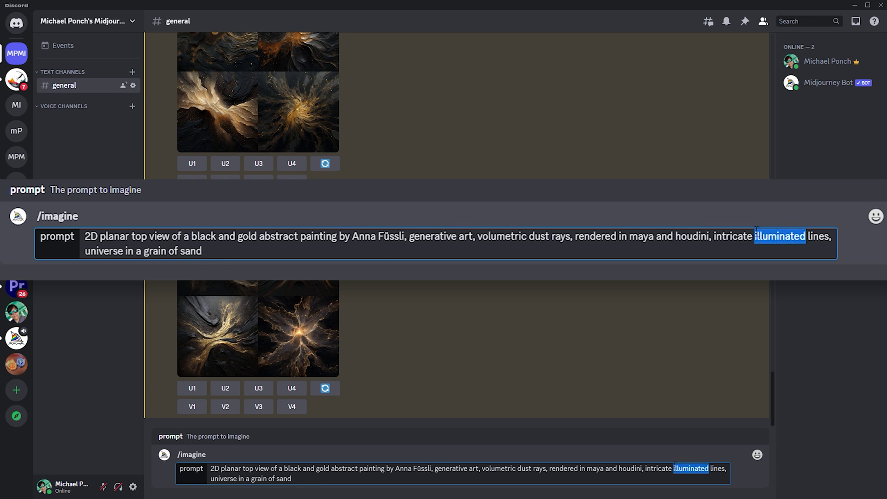
text(electri)
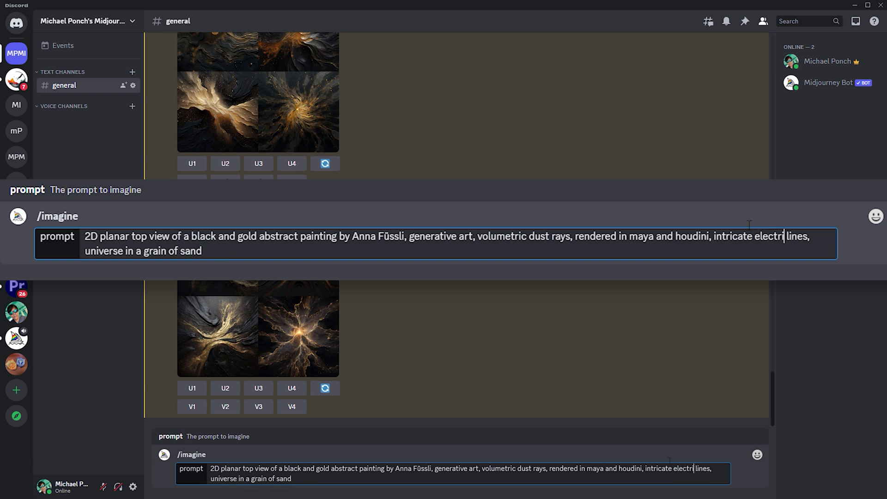
text(c)
Step: Submit the 'intricate electric lines' prompt and preview the resulting grid
key(Return)
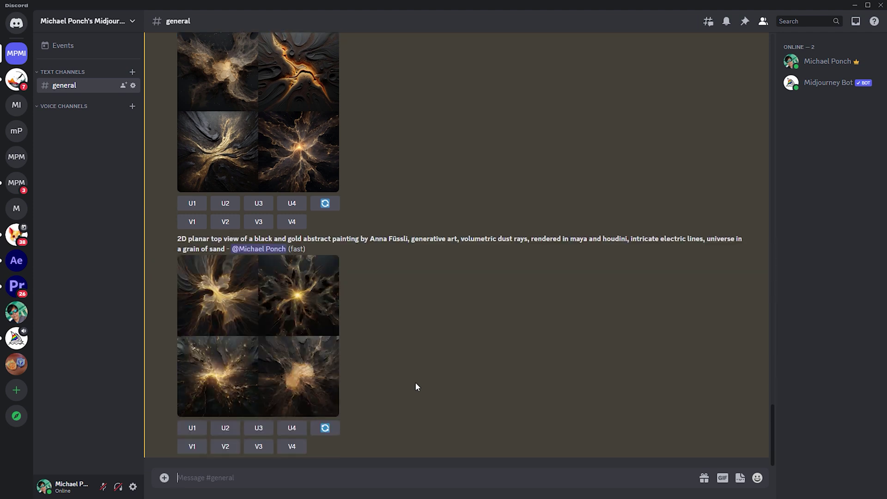
click(319, 387)
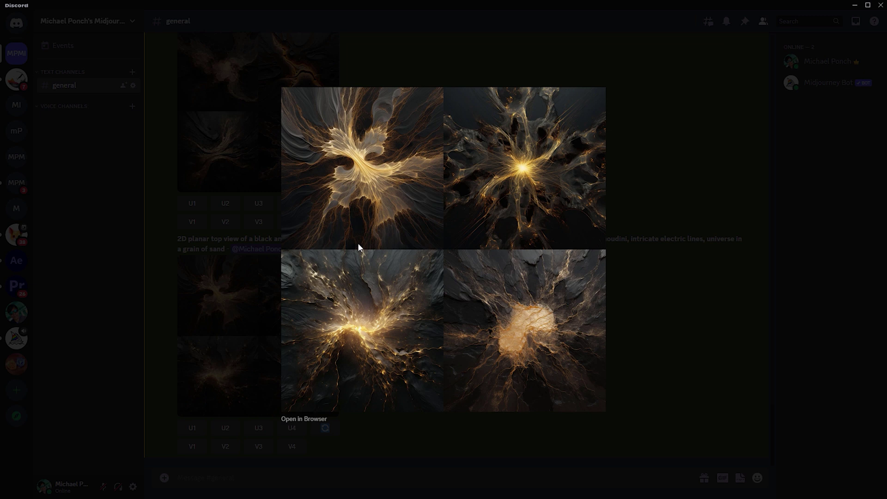
click(406, 432)
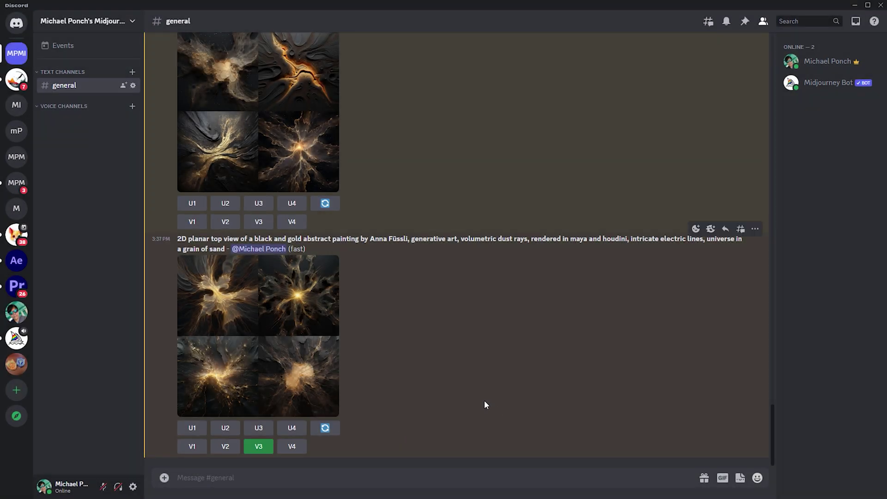
Step: Upscale image 3, make subtle variations of it, and upscale the fourth variation
click(255, 431)
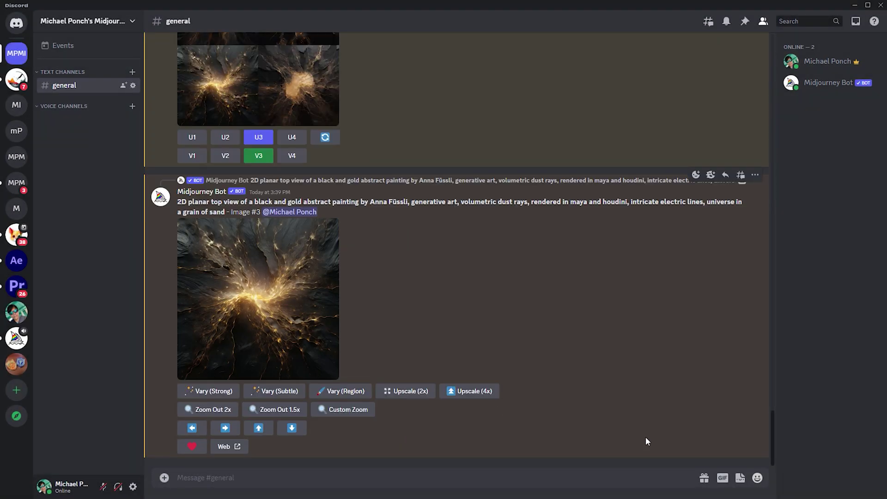
click(279, 391)
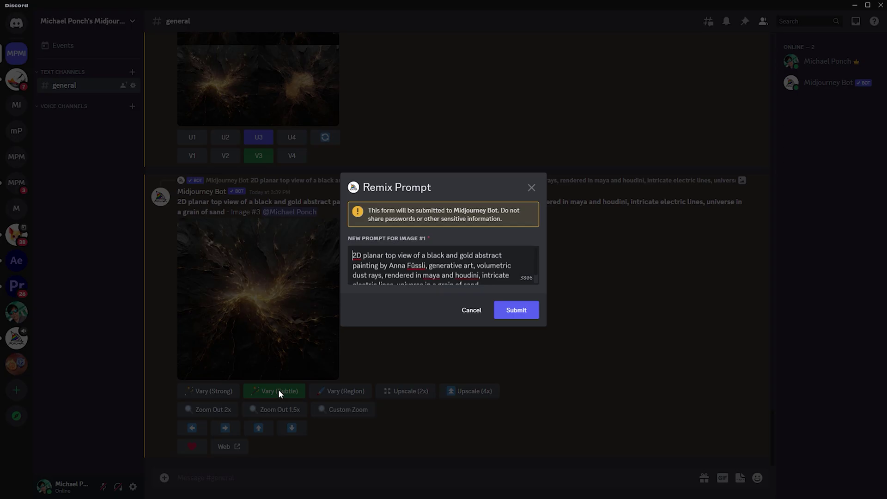
click(525, 310)
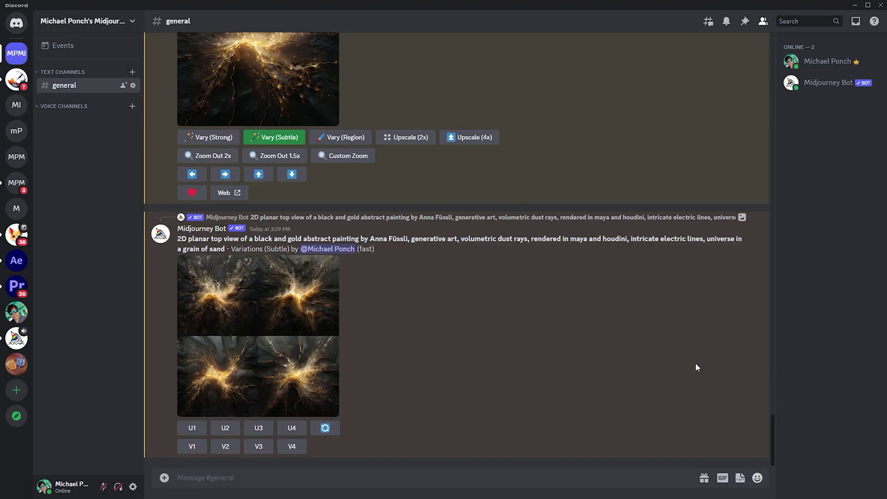
click(291, 427)
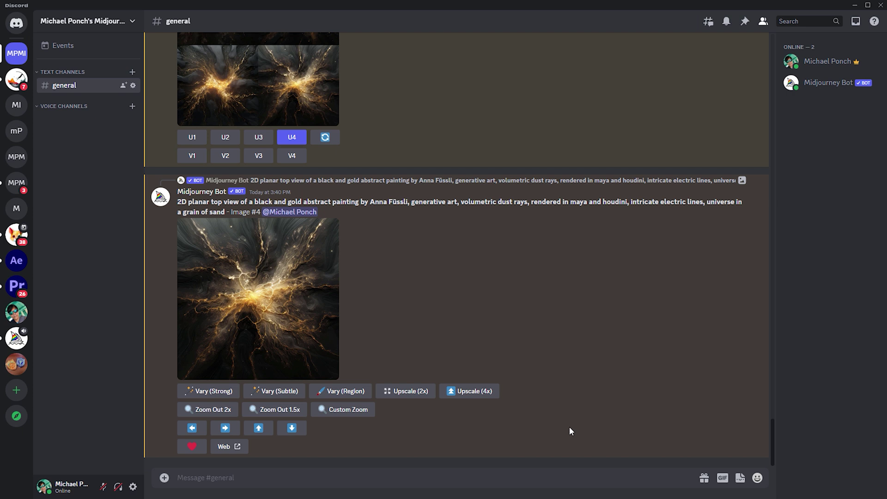
text(2D planar top view of a black and gold abstract painting by Anna Füssli, generative art, volumetric dust rays, rendered in maya and houdini, intricate electric lines, universe in a grain of sand)
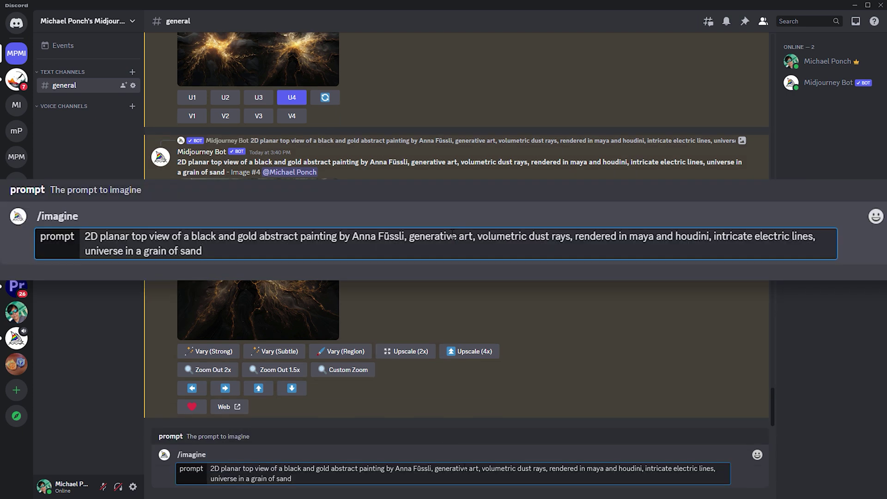
Step: Rerun the prompt with --ar 16:9 and preview image #3 enlarged
text(ar 16:9)
key(Return)
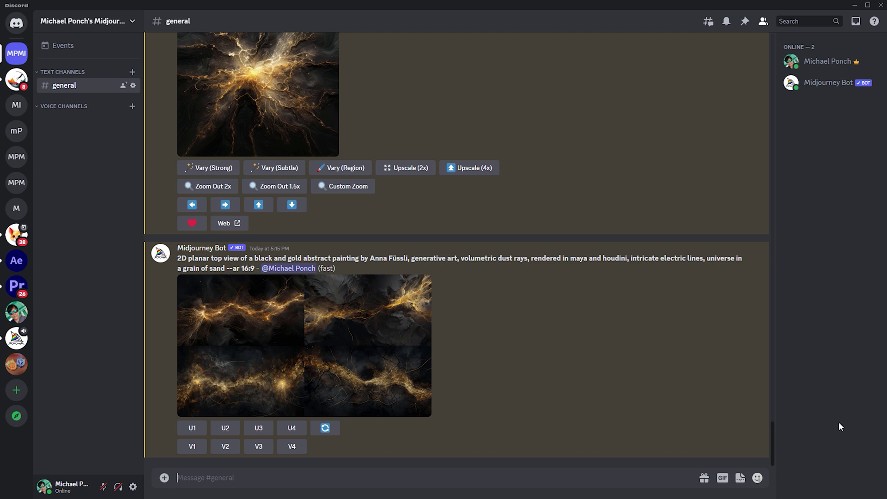
drag(770, 451, 806, 366)
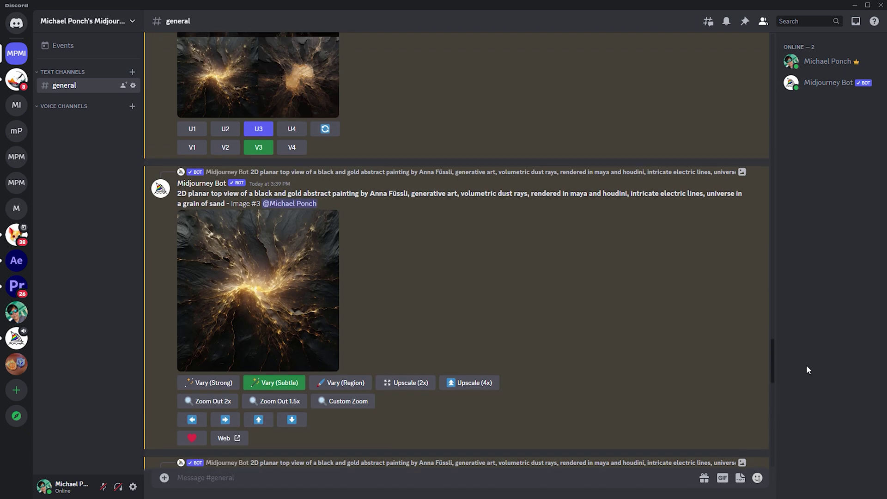
click(313, 331)
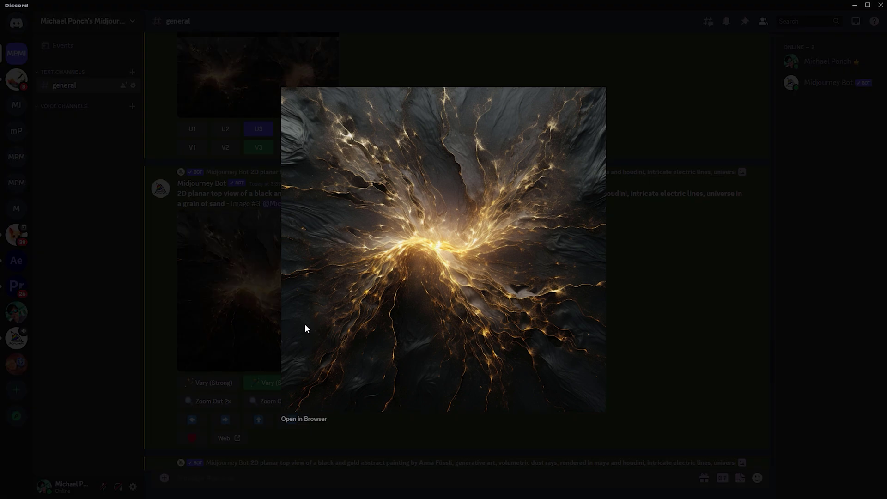
click(264, 328)
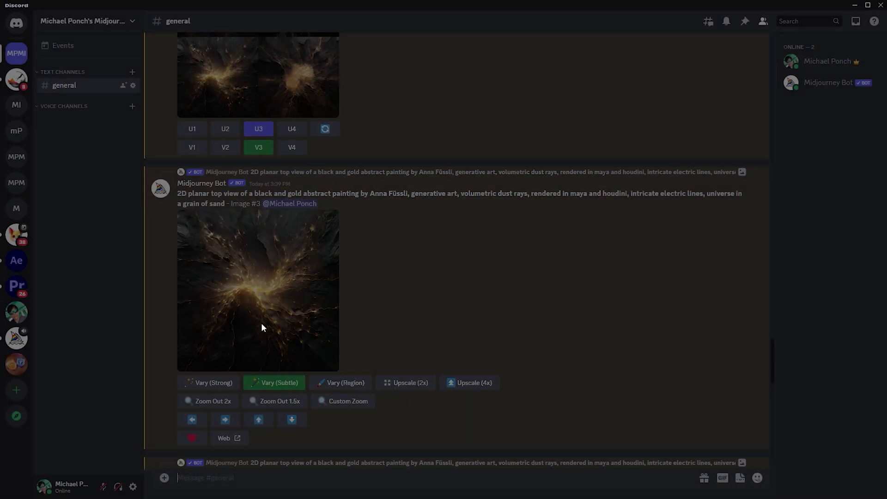
Step: Zoom out image #3 by 1.5x, upscale the fourth result, then upscale it 4x and inspect
scroll(273, 342, down, 1)
click(275, 345)
scroll(657, 356, down, 10)
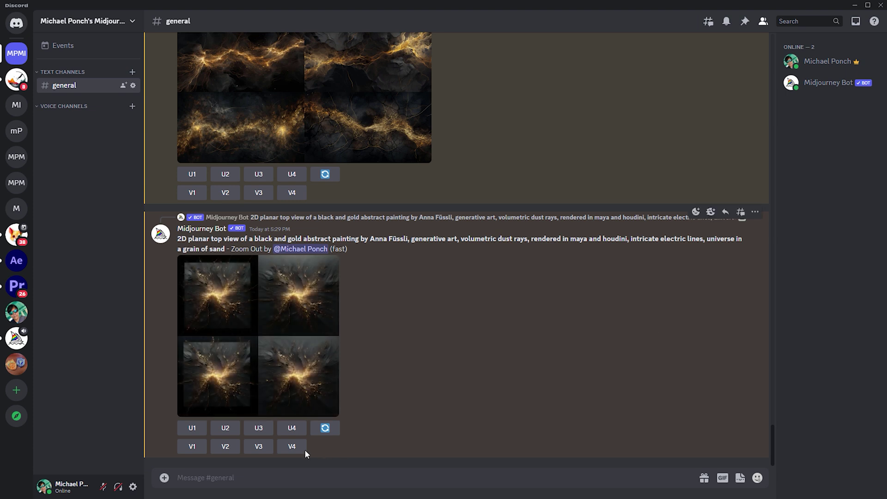
click(292, 428)
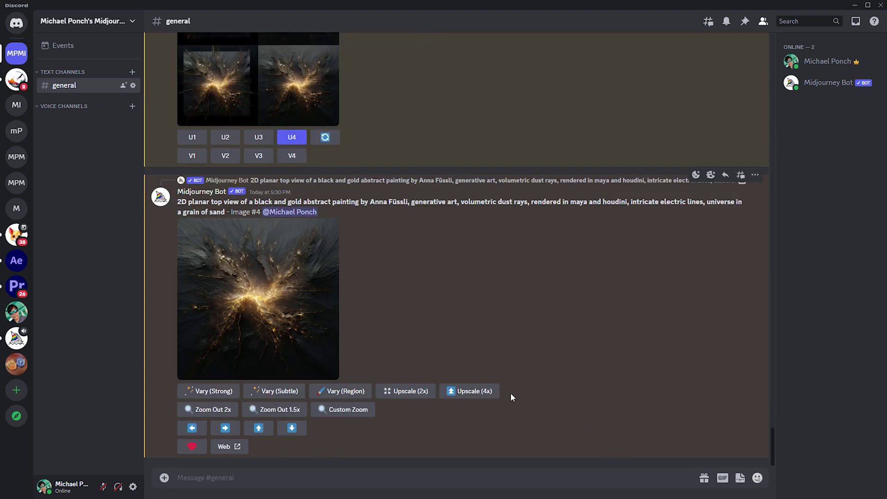
click(482, 396)
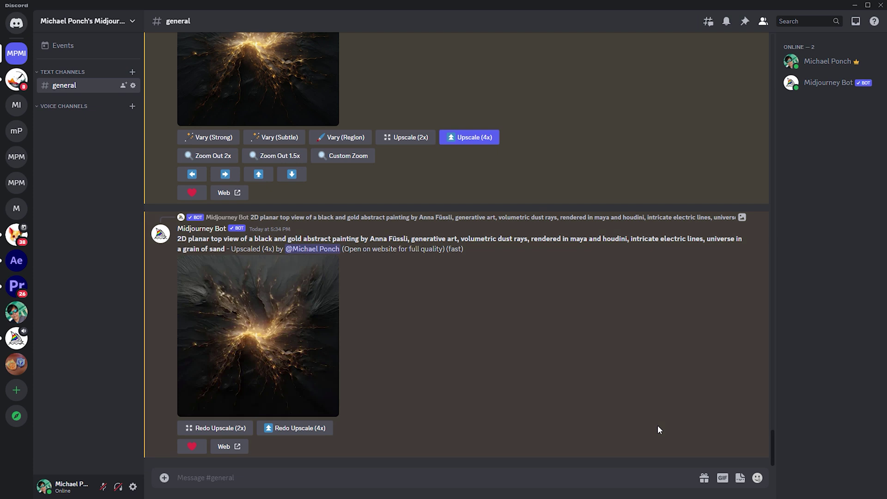
click(292, 326)
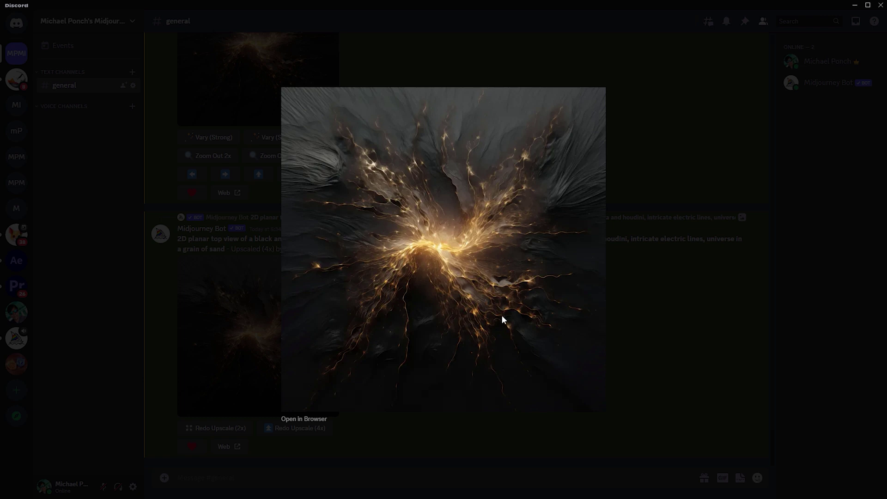
click(489, 418)
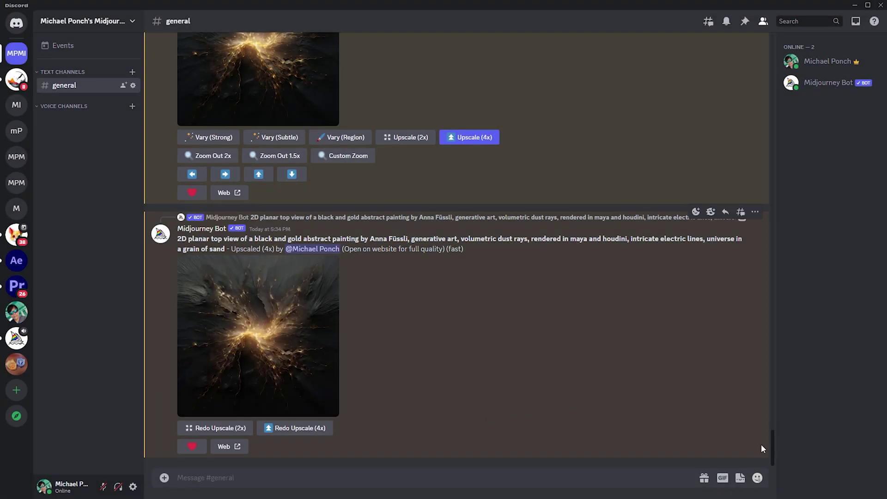
Step: Lasso the central gold burst of image #4 with Vary (Region) and repaint it as black granite
drag(772, 448, 783, 431)
click(347, 316)
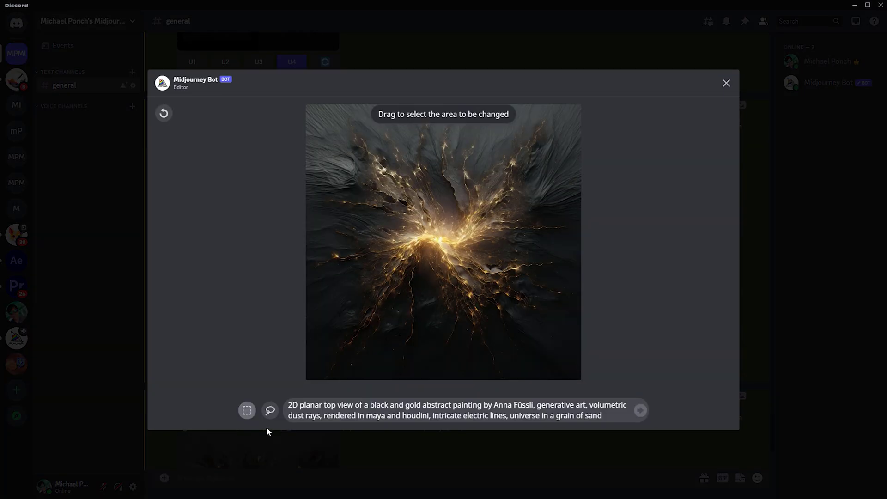
click(270, 410)
mouse_move(396, 221)
mouse_down()
mouse_move(403, 145)
mouse_move(533, 196)
mouse_move(519, 359)
mouse_move(386, 339)
mouse_move(342, 217)
mouse_up()
key(ctrl+a)
text(b)
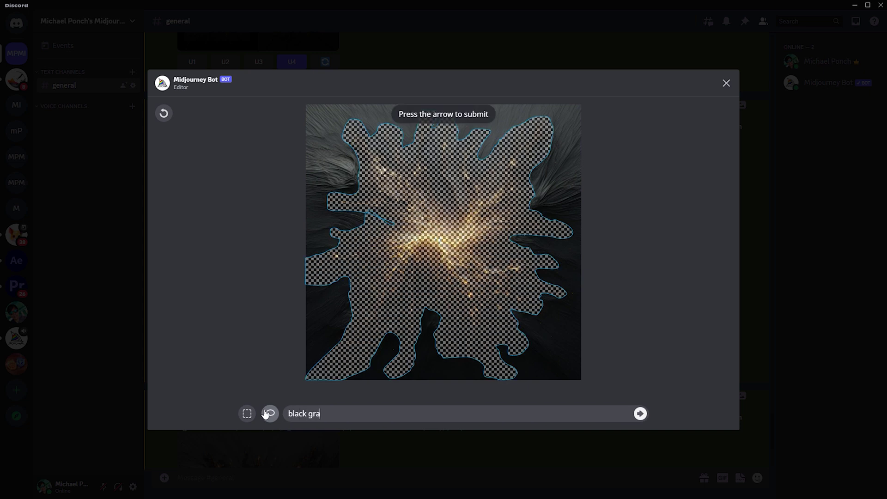
click(641, 414)
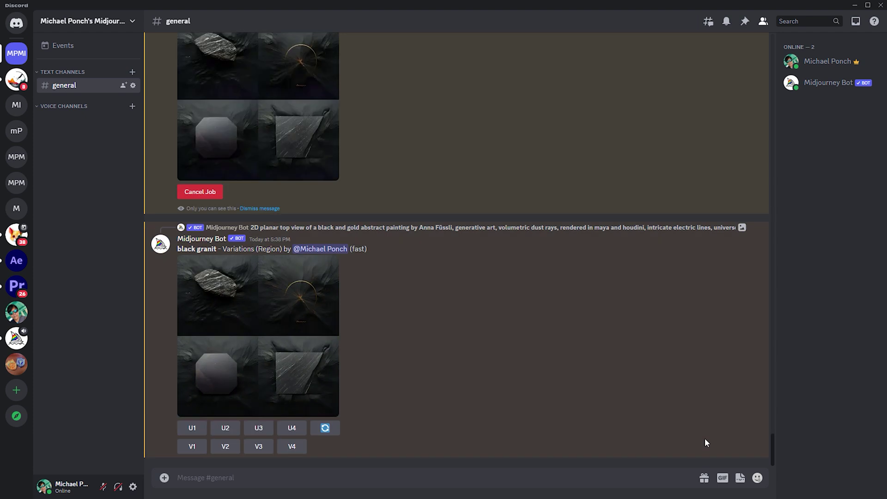
Step: Upscale the second granite result, then view the 'black abstract painting by anna füssli' variation grid
click(225, 428)
click(300, 340)
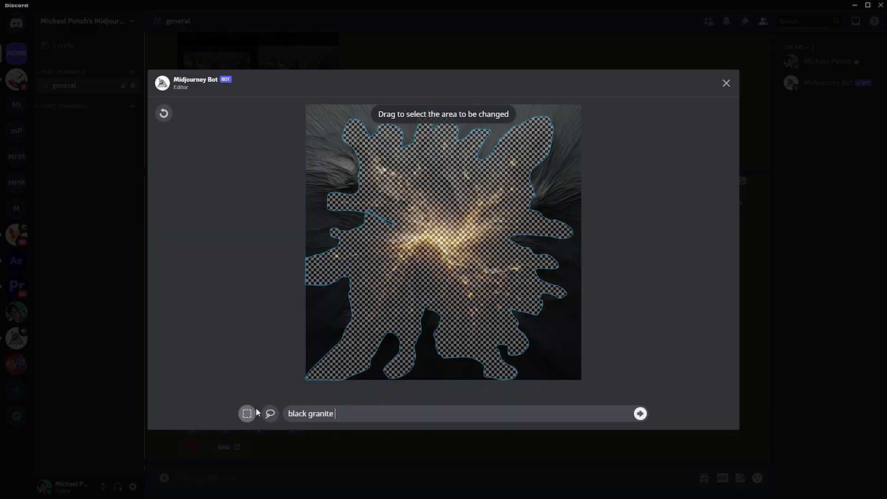
text(texture)
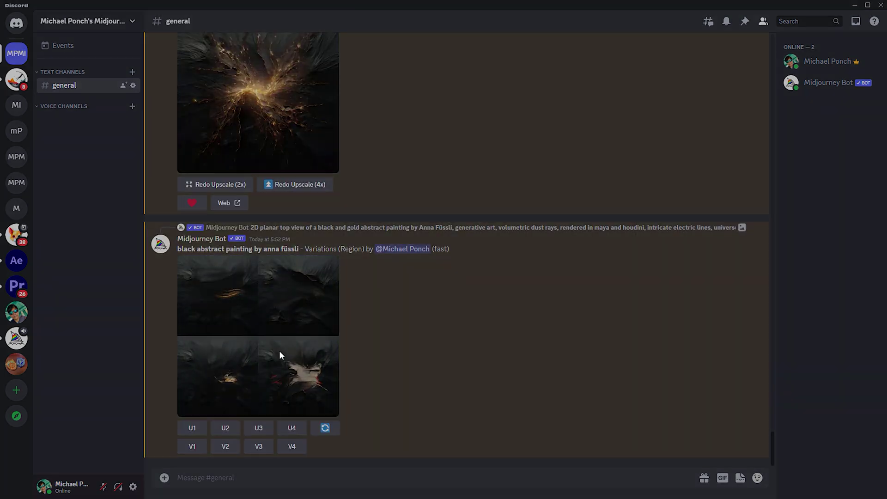
click(278, 354)
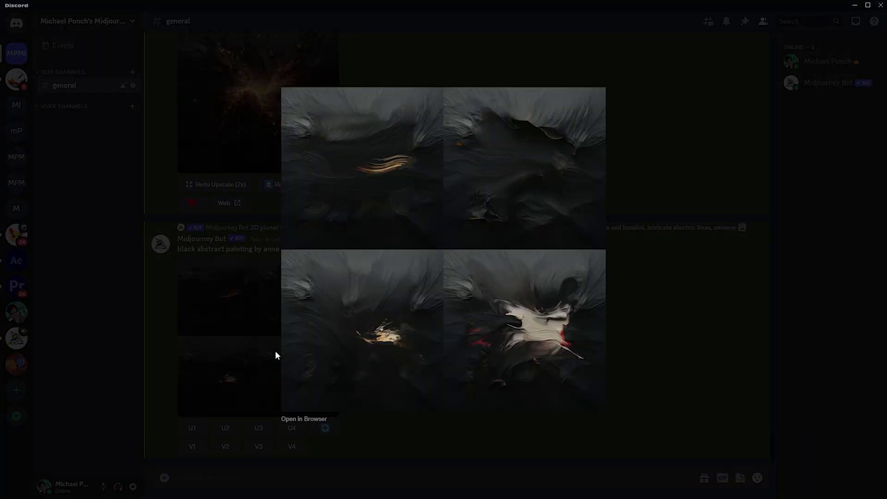